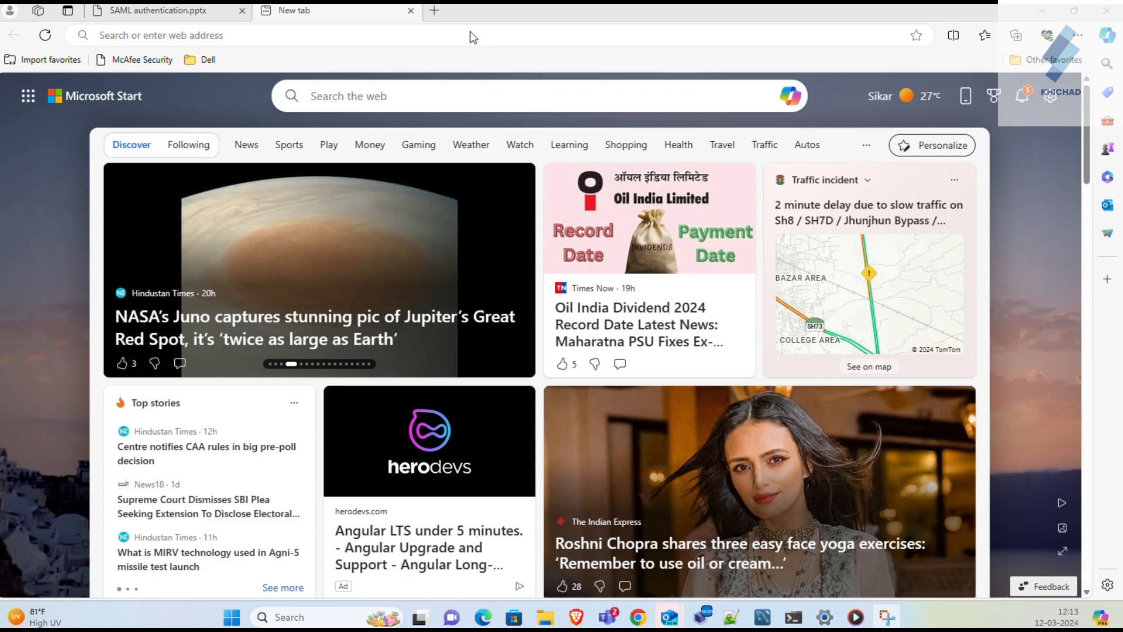
- Load the Liferay instance at 192.168.1.11:8080 in the browser
{"action": "left_click", "coordinate": [361, 35]}
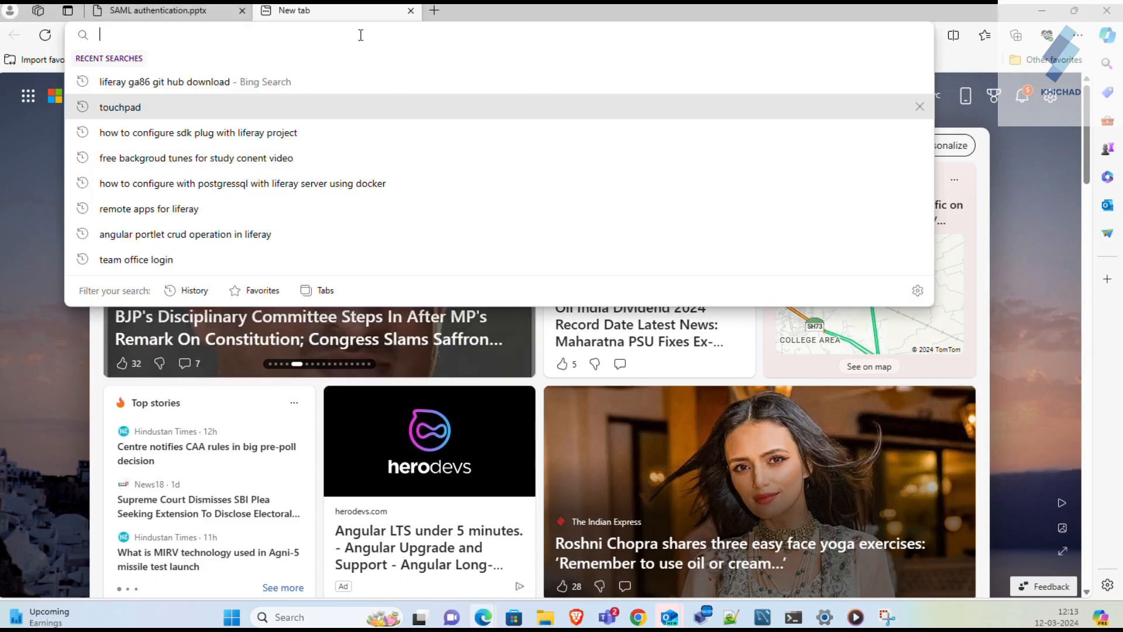
{"action": "type", "text": "1"}
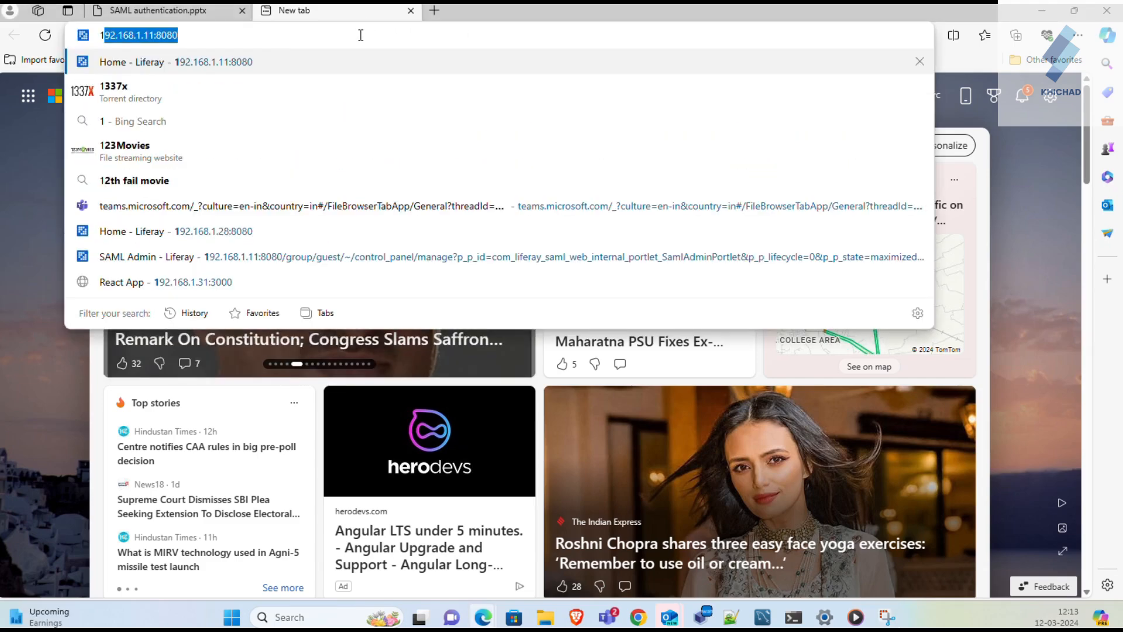
{"action": "type", "text": "92"}
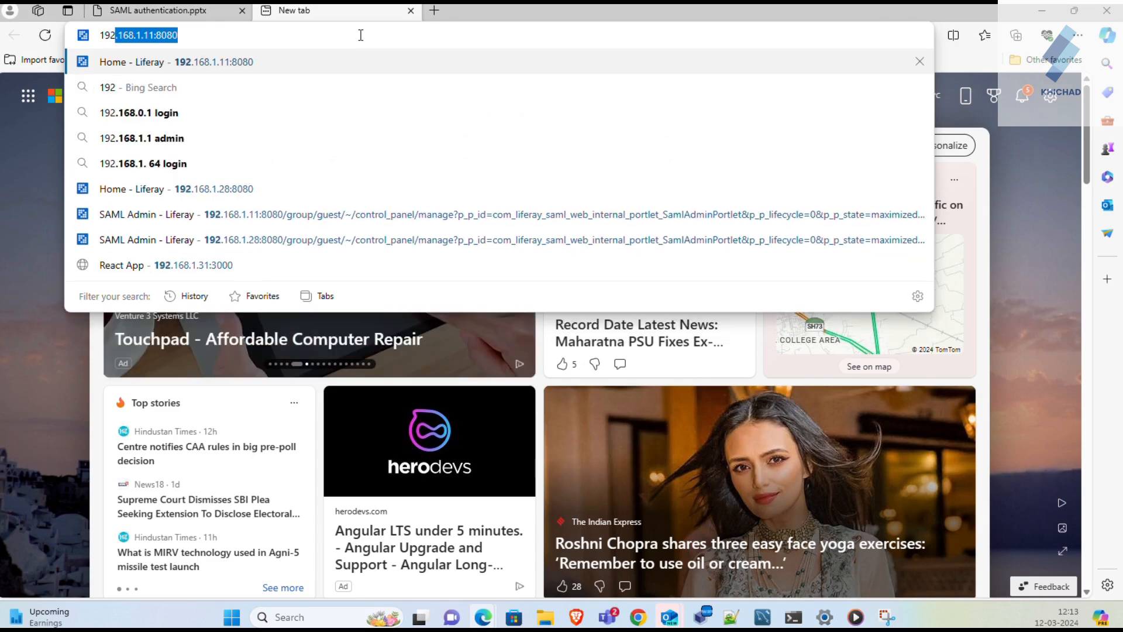
{"action": "key", "text": "Return"}
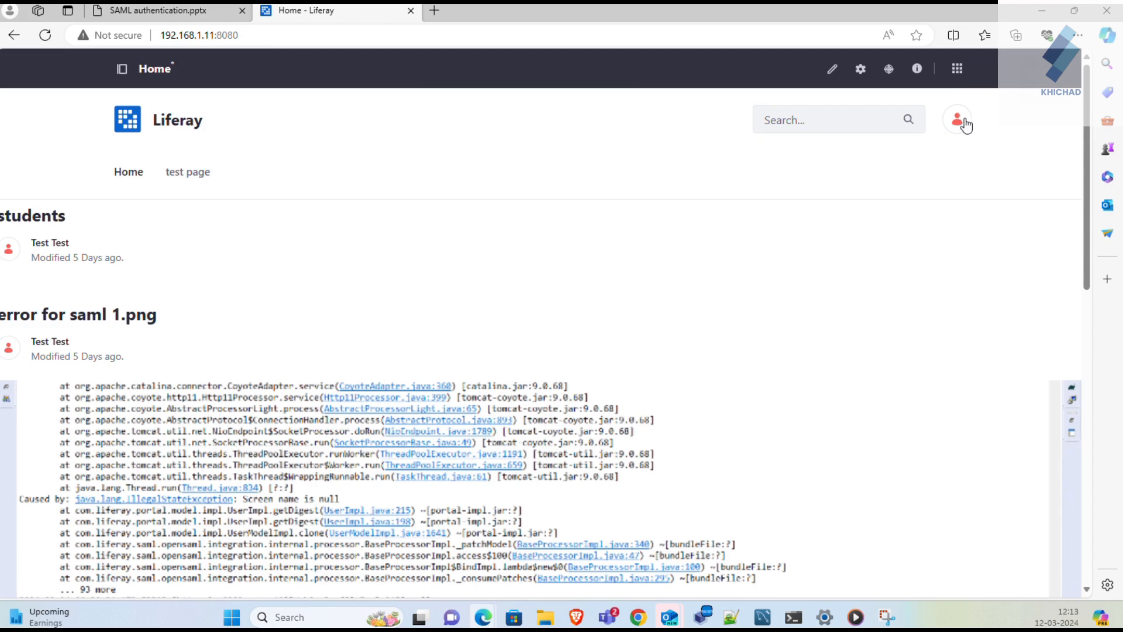
- Go to Control Panel > SAML Admin from the applications menu
{"action": "left_click", "coordinate": [960, 121]}
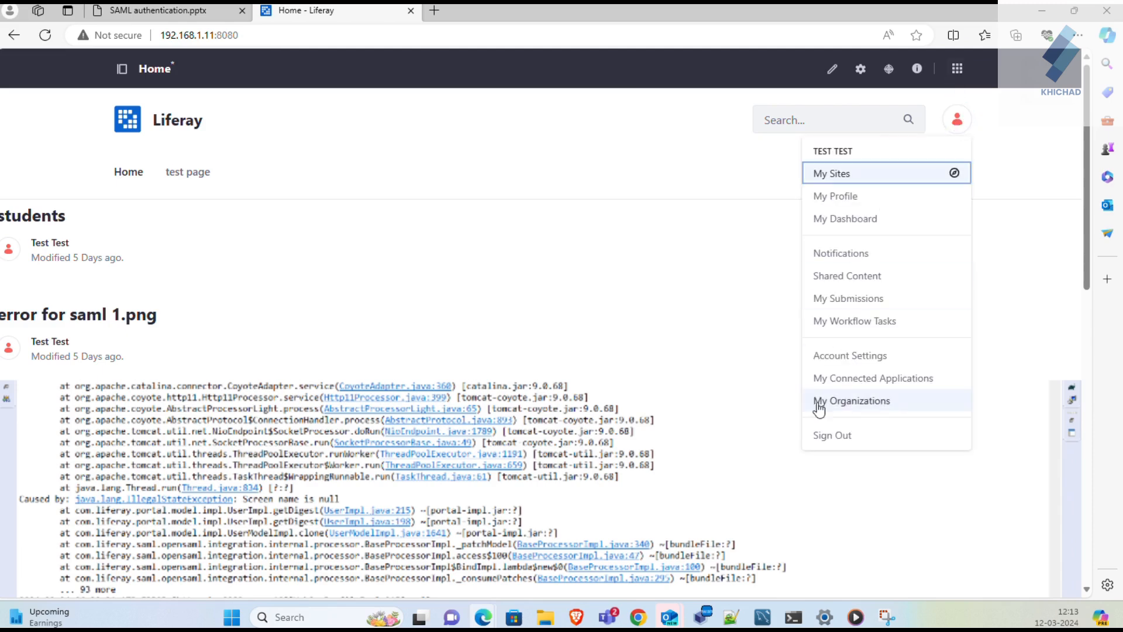
{"action": "left_click", "coordinate": [960, 76]}
{"action": "left_click", "coordinate": [959, 73]}
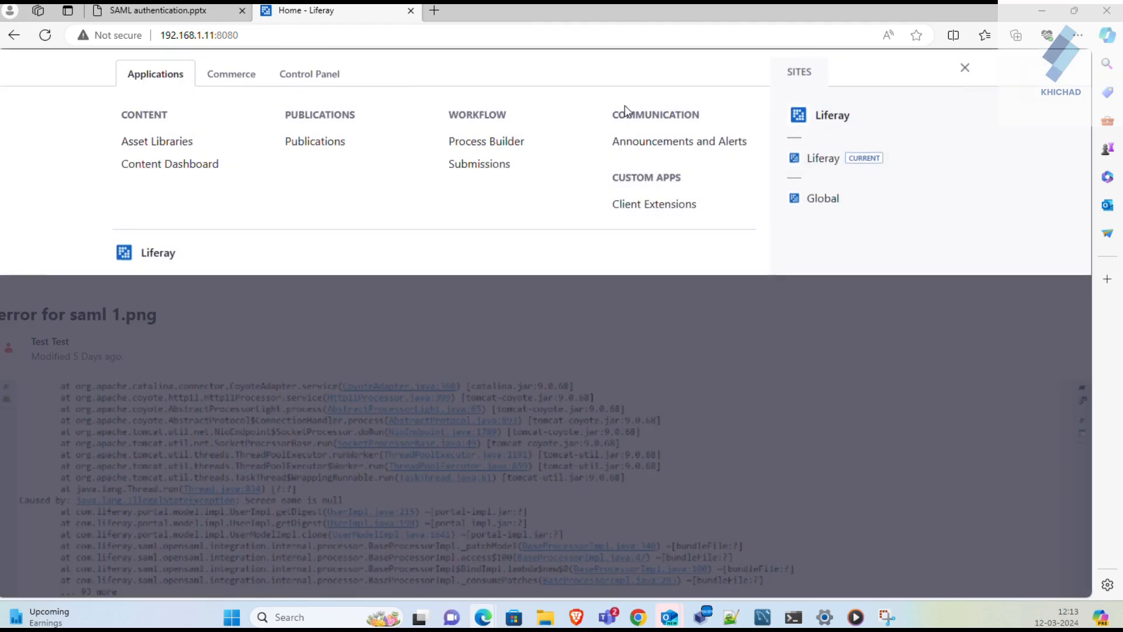
{"action": "left_click", "coordinate": [328, 83]}
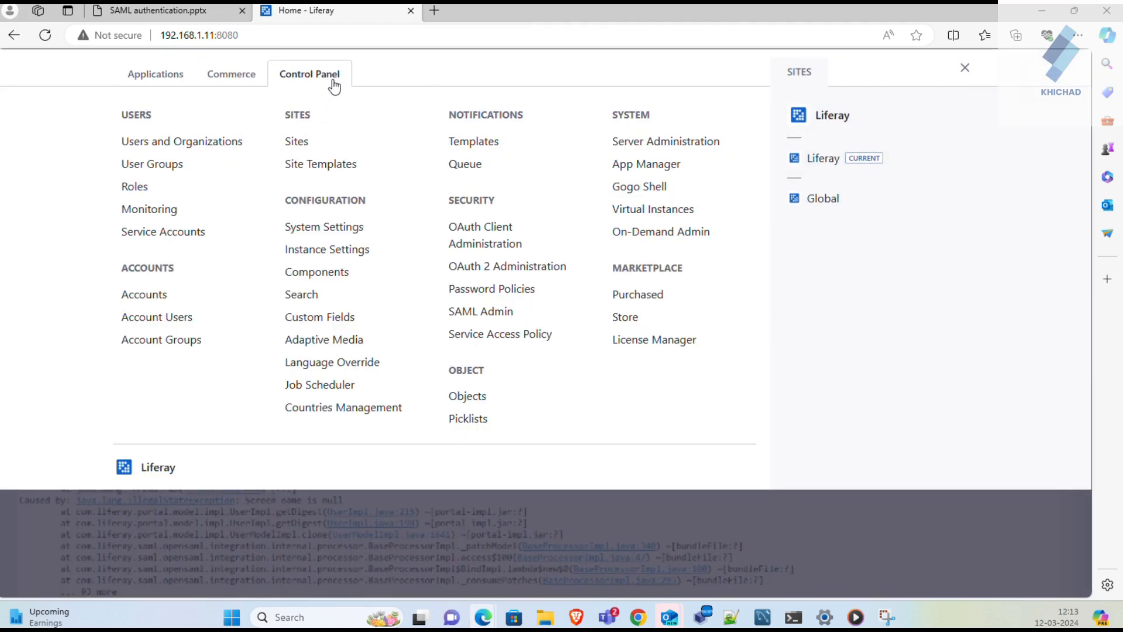
{"action": "left_click", "coordinate": [499, 313]}
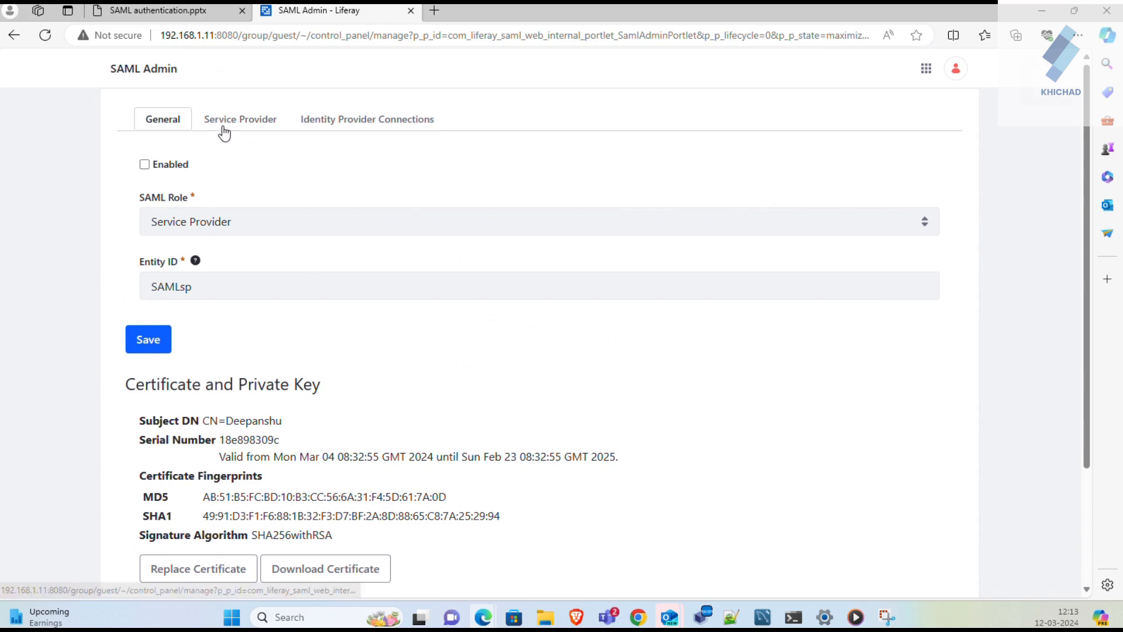
- Keep SAML role Service Provider, tick Enabled, save, and dismiss the success message
{"action": "left_click", "coordinate": [195, 229]}
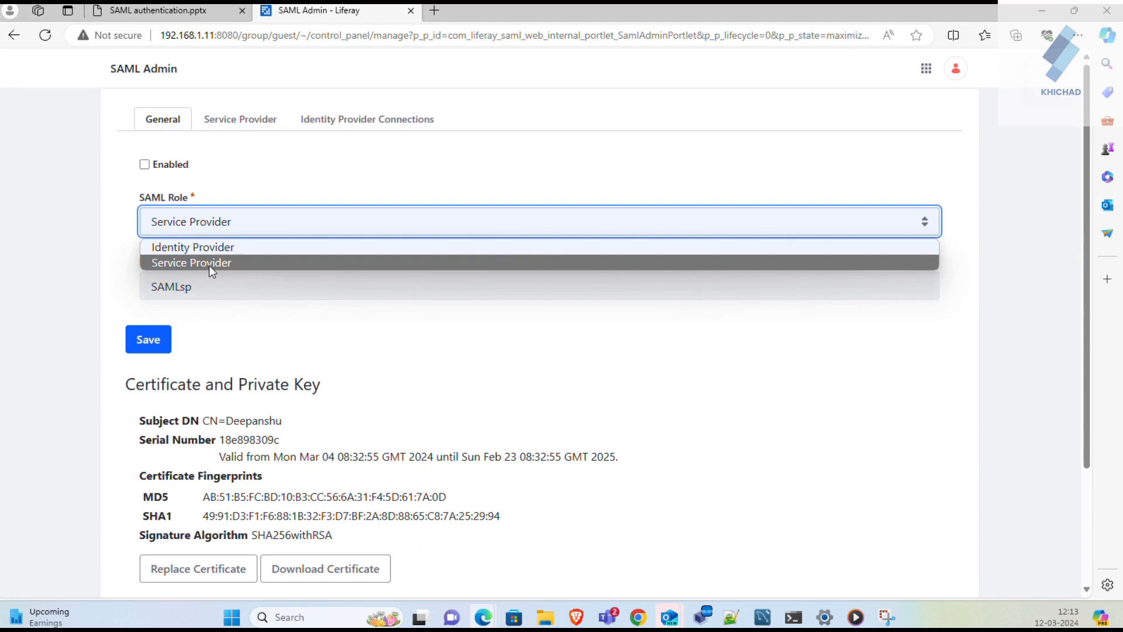
{"action": "left_click", "coordinate": [209, 265]}
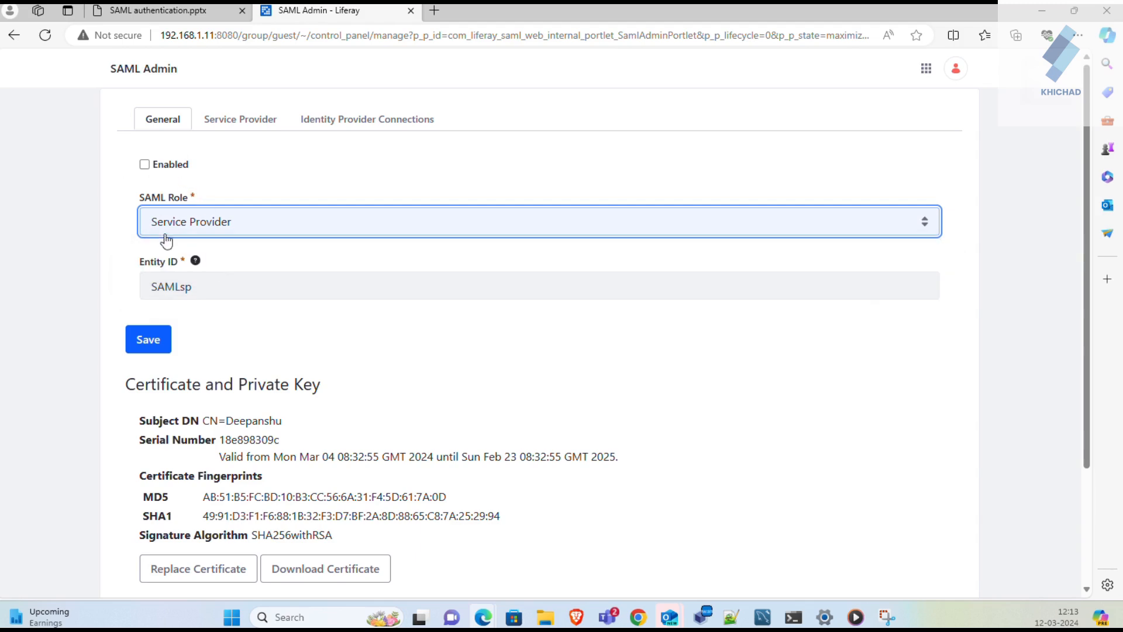
{"action": "left_click", "coordinate": [145, 165]}
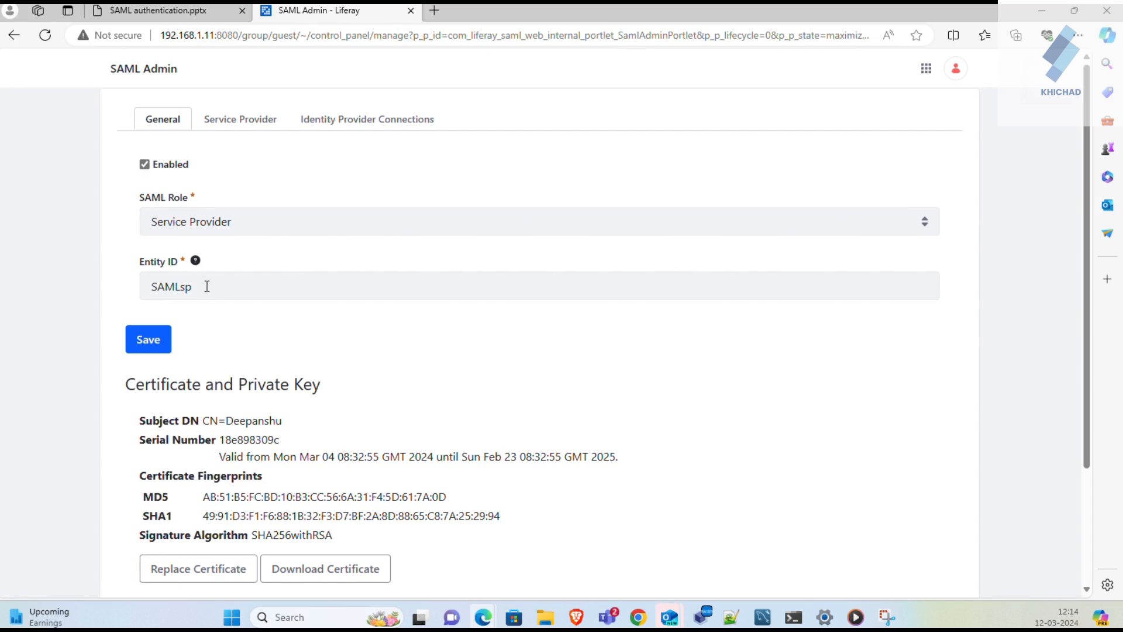
{"action": "left_click", "coordinate": [156, 348]}
{"action": "scroll", "coordinate": [246, 488], "scroll_direction": "down", "scroll_amount": 1}
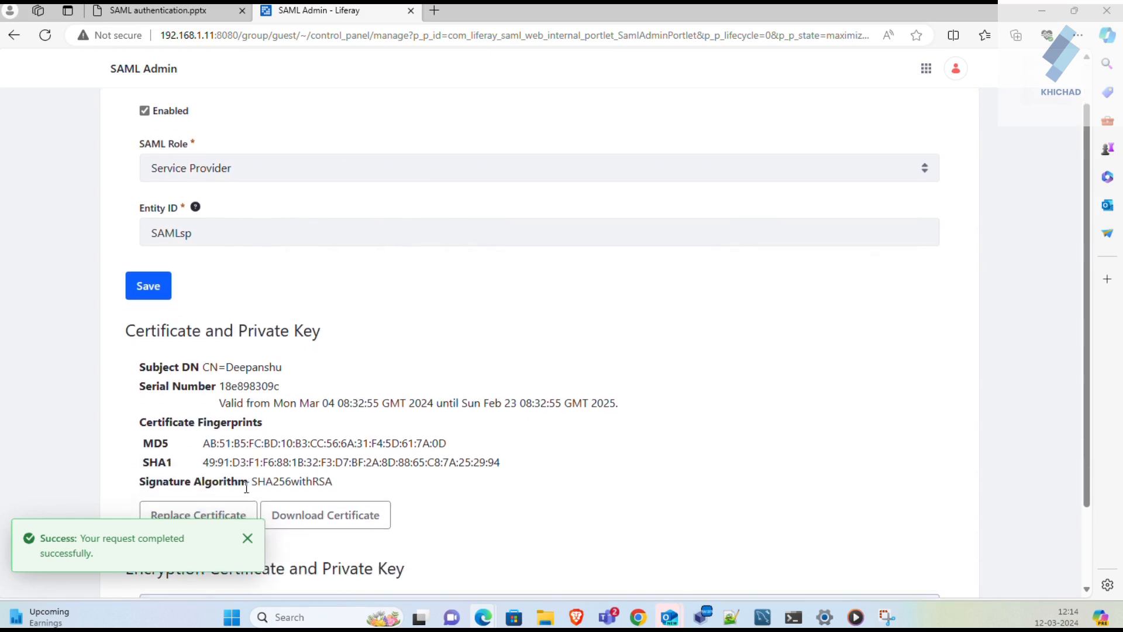
{"action": "left_click", "coordinate": [247, 538]}
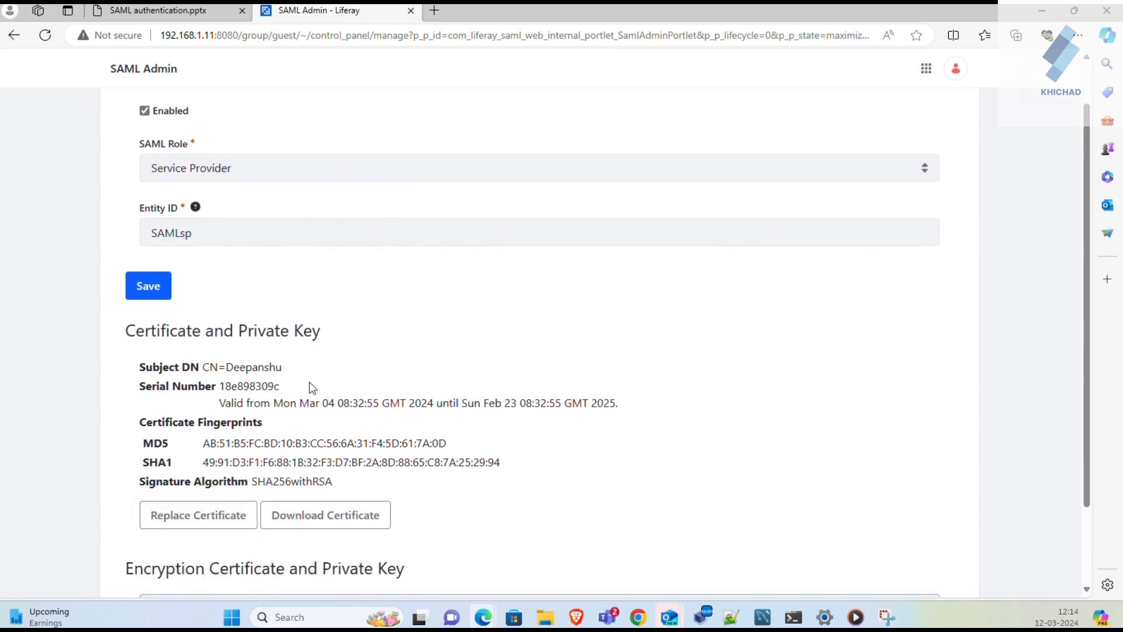
{"action": "left_click", "coordinate": [217, 525]}
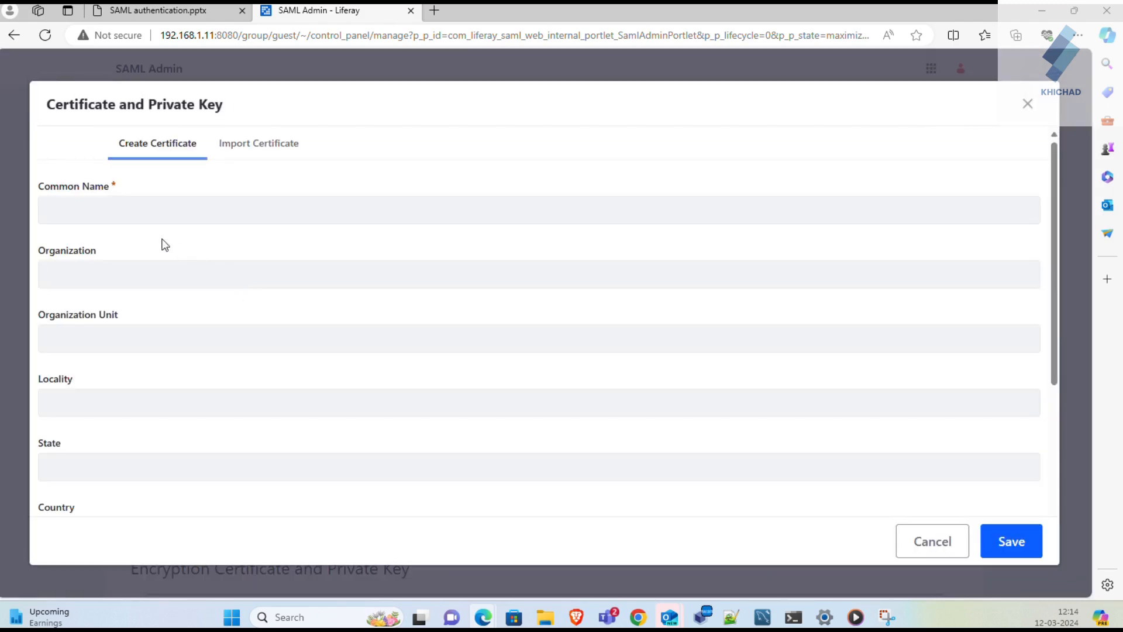
{"action": "scroll", "coordinate": [144, 206], "scroll_direction": "down", "scroll_amount": 1}
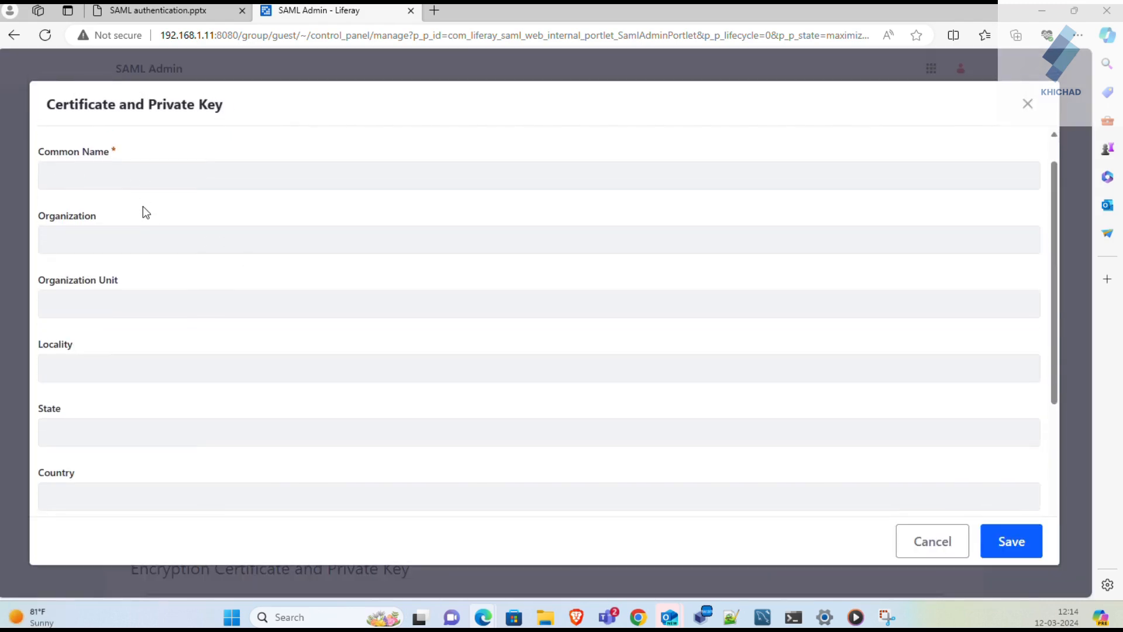
{"action": "scroll", "coordinate": [144, 206], "scroll_direction": "down", "scroll_amount": 1}
{"action": "scroll", "coordinate": [143, 206], "scroll_direction": "down", "scroll_amount": 4}
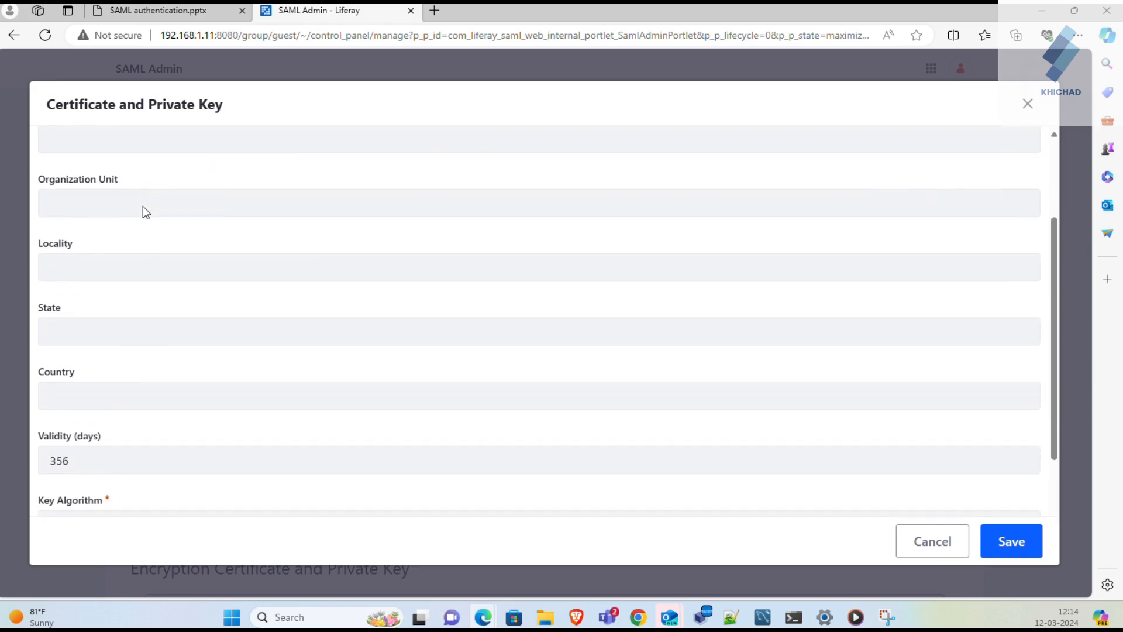
{"action": "scroll", "coordinate": [121, 384], "scroll_direction": "down", "scroll_amount": 1}
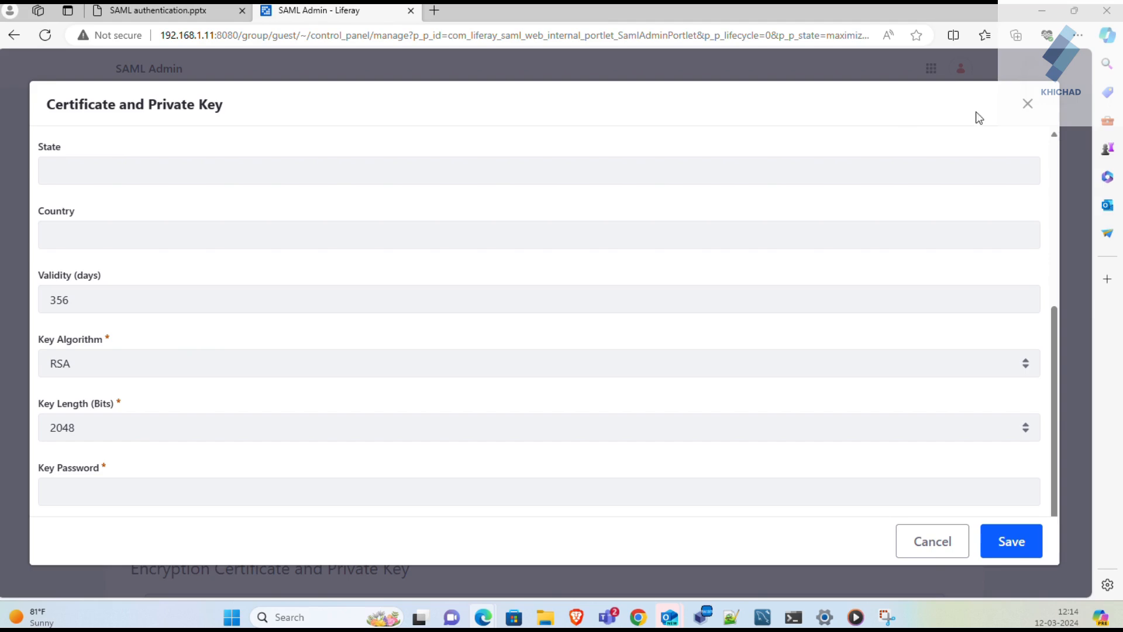
{"action": "left_click", "coordinate": [1028, 109]}
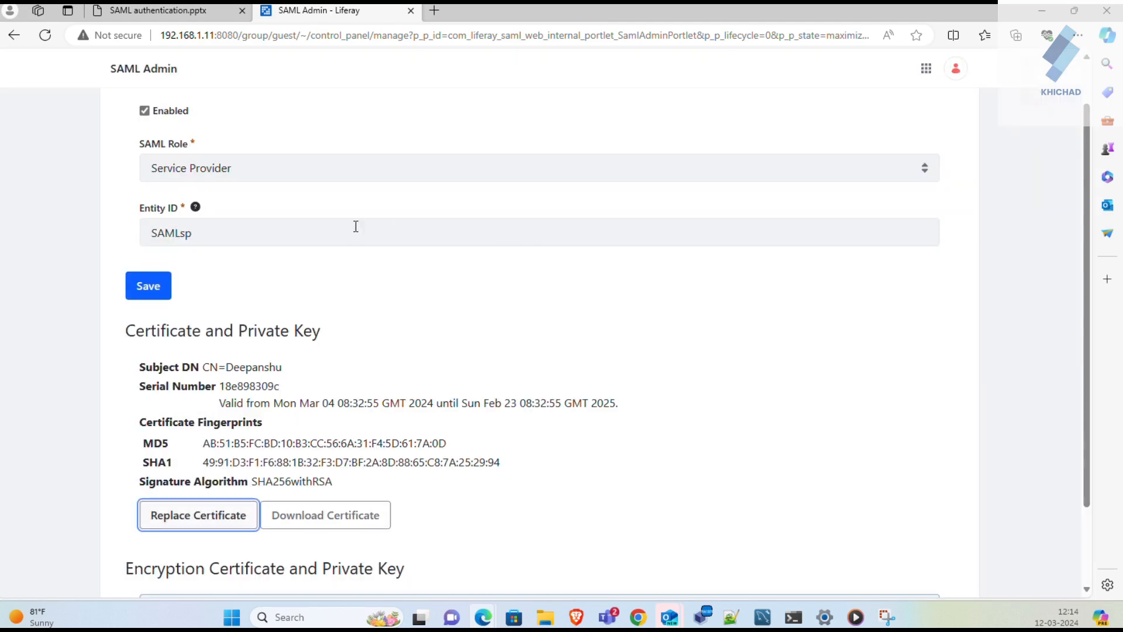
{"action": "scroll", "coordinate": [386, 250], "scroll_direction": "up", "scroll_amount": 1}
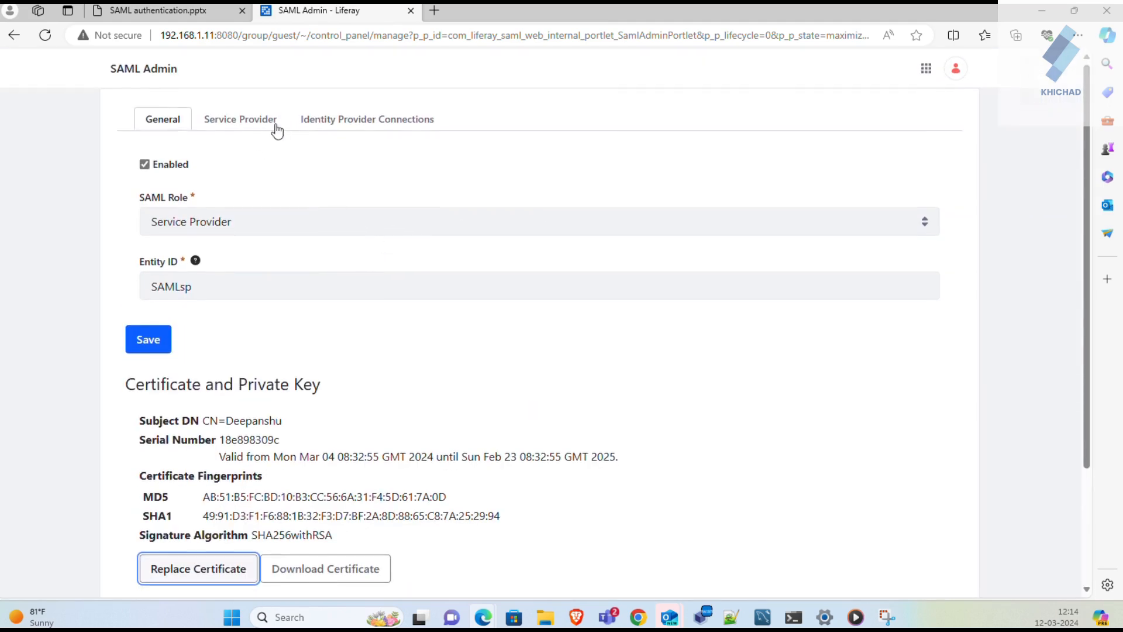
- Re-save the SAMLip identity provider connection, then re-save the General settings with entity ID SAMLsp
{"action": "left_click", "coordinate": [350, 120]}
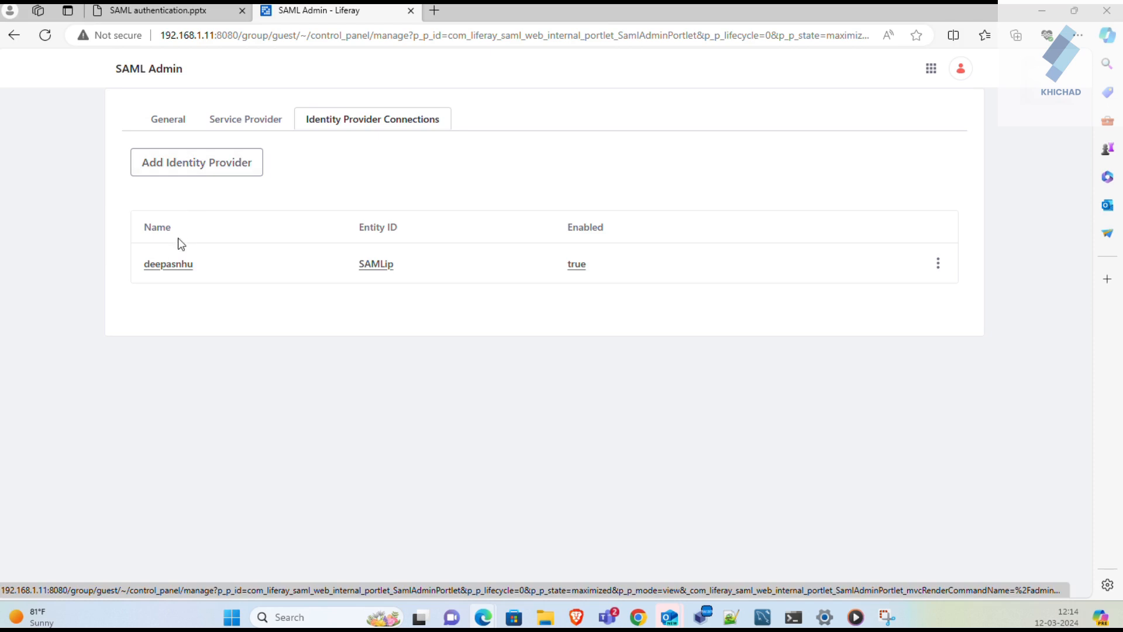
{"action": "left_click", "coordinate": [176, 265]}
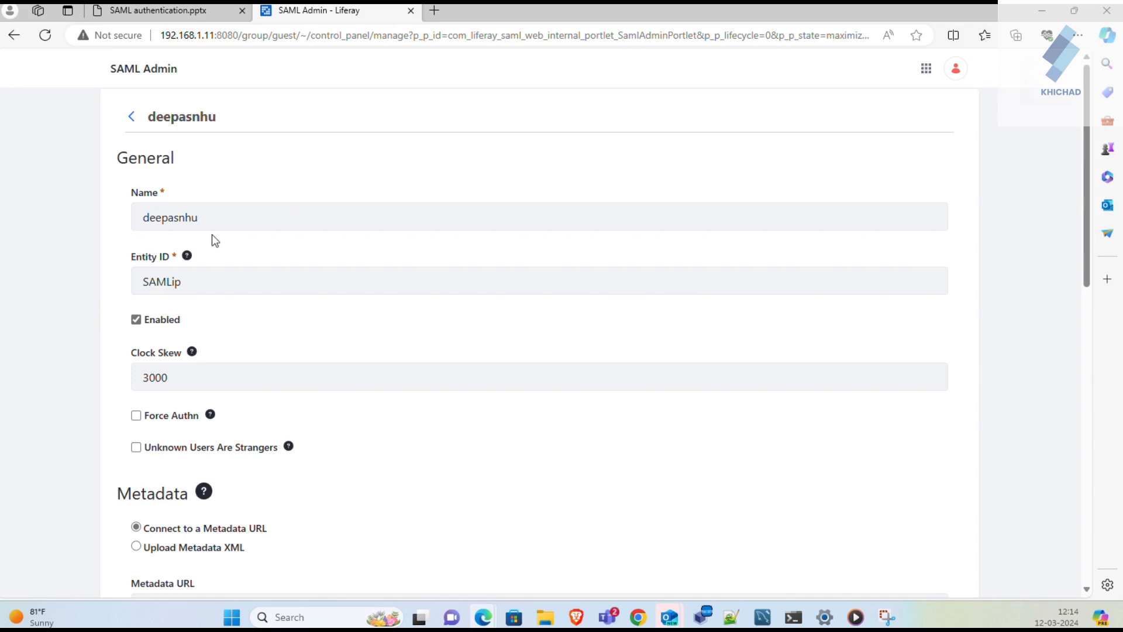
{"action": "scroll", "coordinate": [213, 240], "scroll_direction": "down", "scroll_amount": 1}
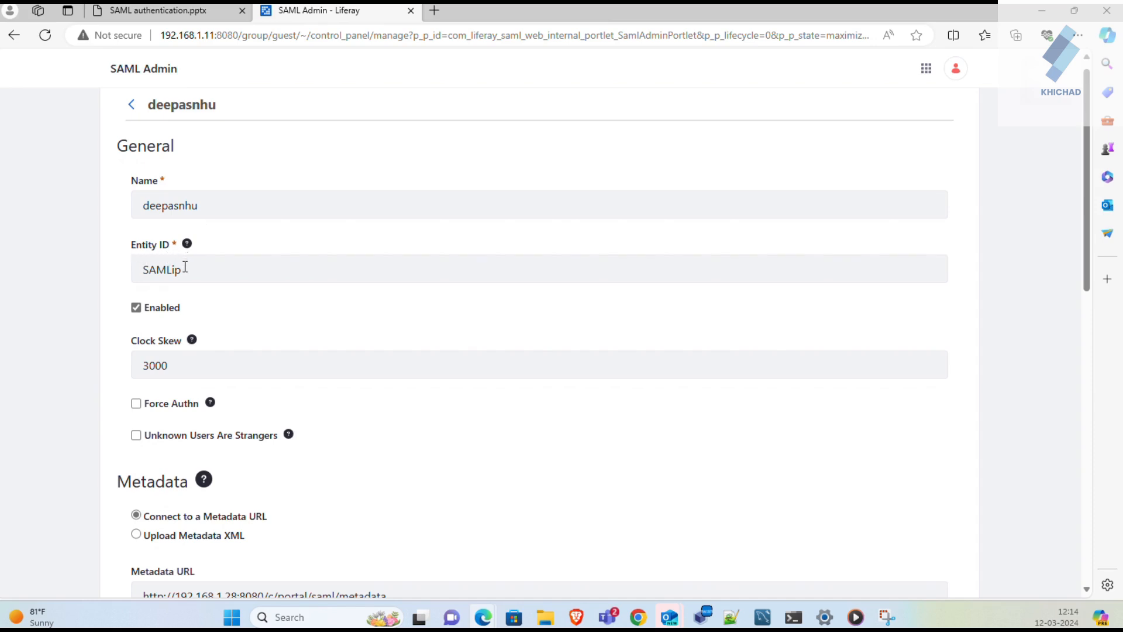
{"action": "scroll", "coordinate": [190, 297], "scroll_direction": "down", "scroll_amount": 1}
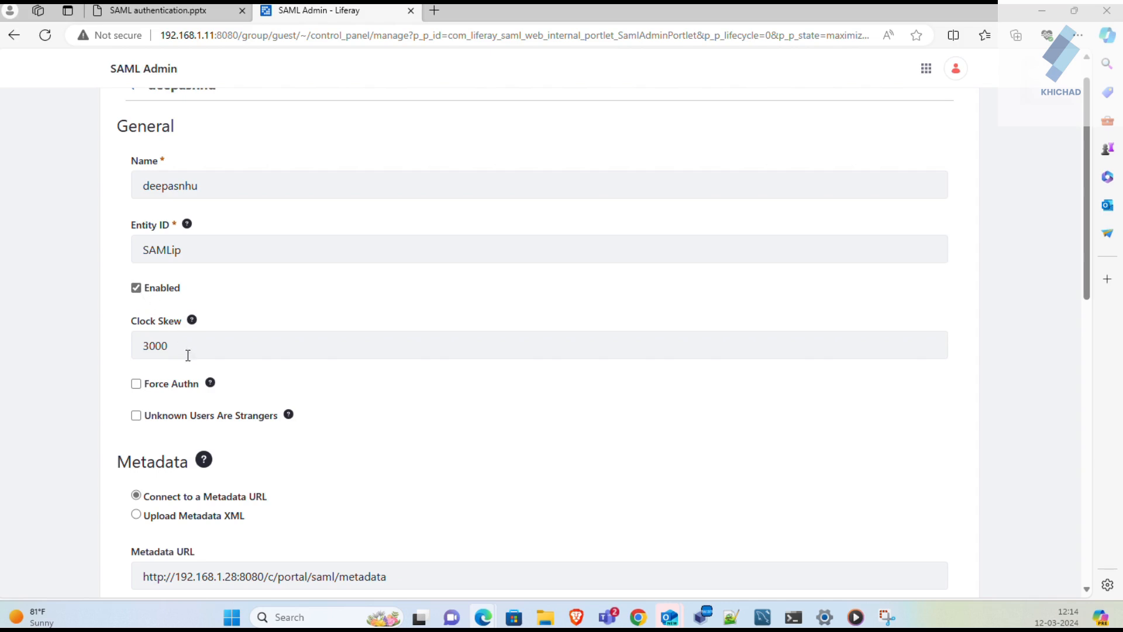
{"action": "scroll", "coordinate": [191, 363], "scroll_direction": "down", "scroll_amount": 2}
{"action": "scroll", "coordinate": [192, 364], "scroll_direction": "down", "scroll_amount": 4}
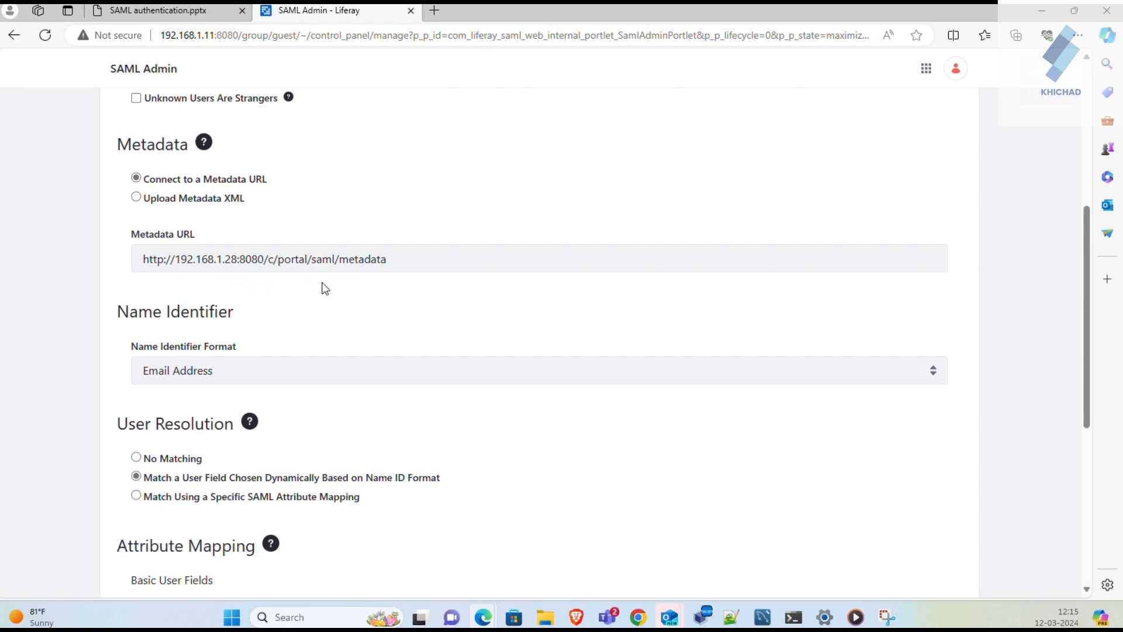
{"action": "scroll", "coordinate": [185, 333], "scroll_direction": "down", "scroll_amount": 1}
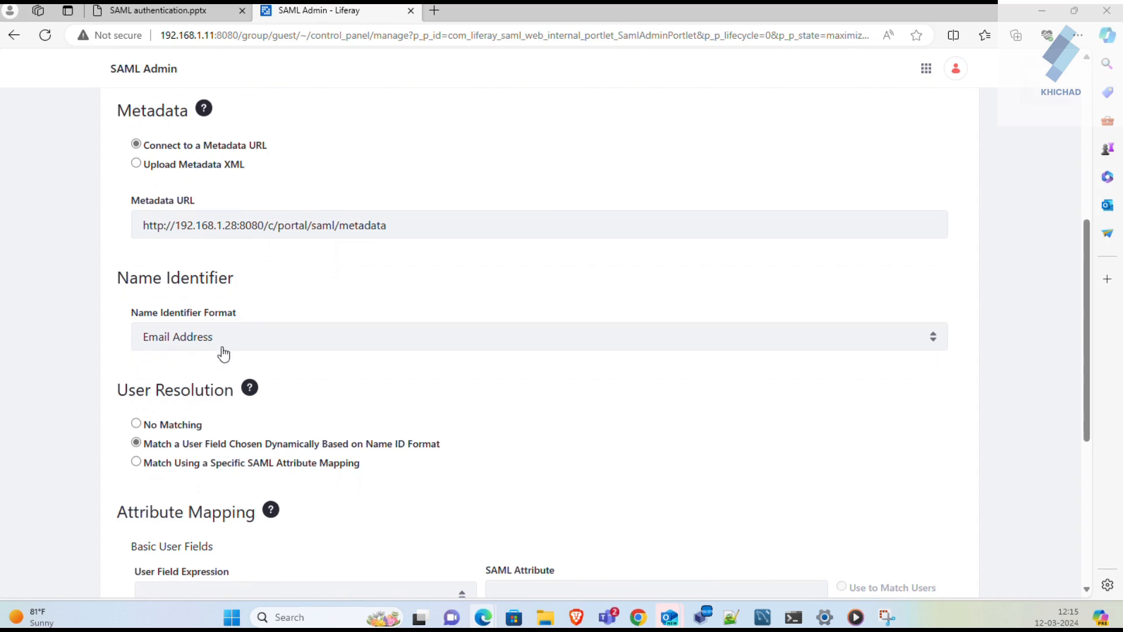
{"action": "scroll", "coordinate": [222, 352], "scroll_direction": "down", "scroll_amount": 2}
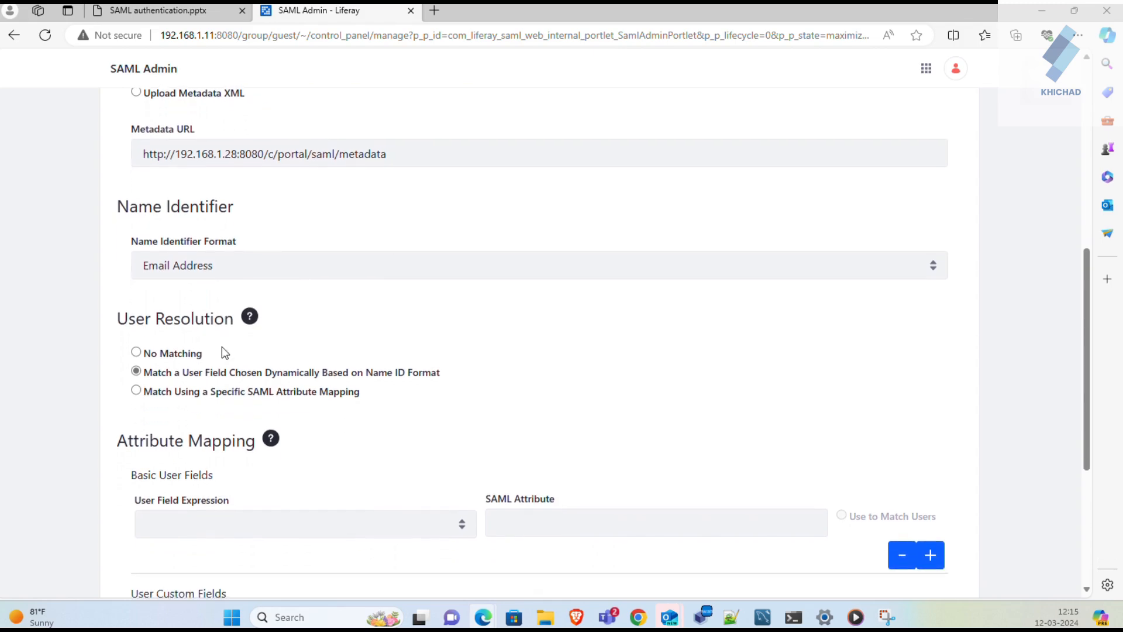
{"action": "scroll", "coordinate": [223, 347], "scroll_direction": "down", "scroll_amount": 3}
{"action": "scroll", "coordinate": [222, 350], "scroll_direction": "down", "scroll_amount": 2}
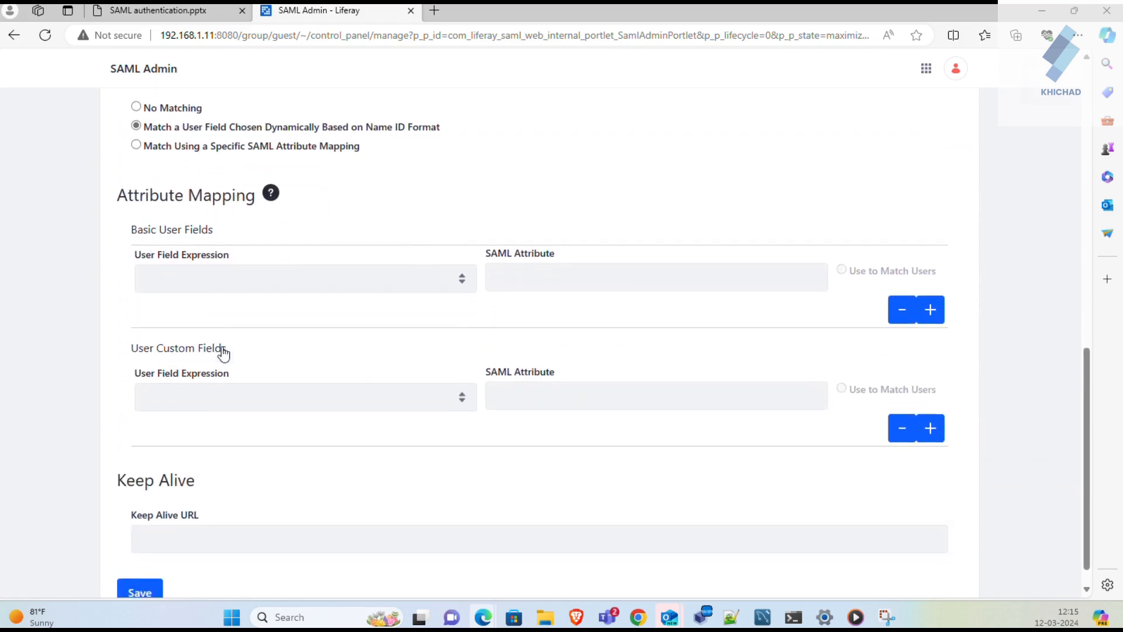
{"action": "left_click", "coordinate": [148, 565]}
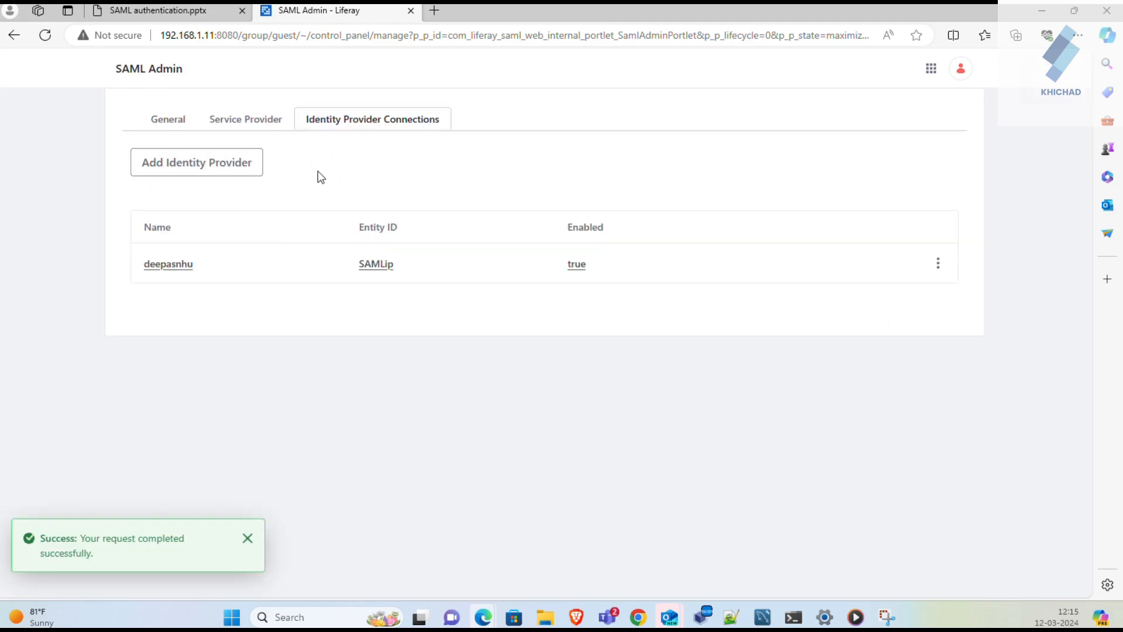
{"action": "left_click", "coordinate": [157, 118]}
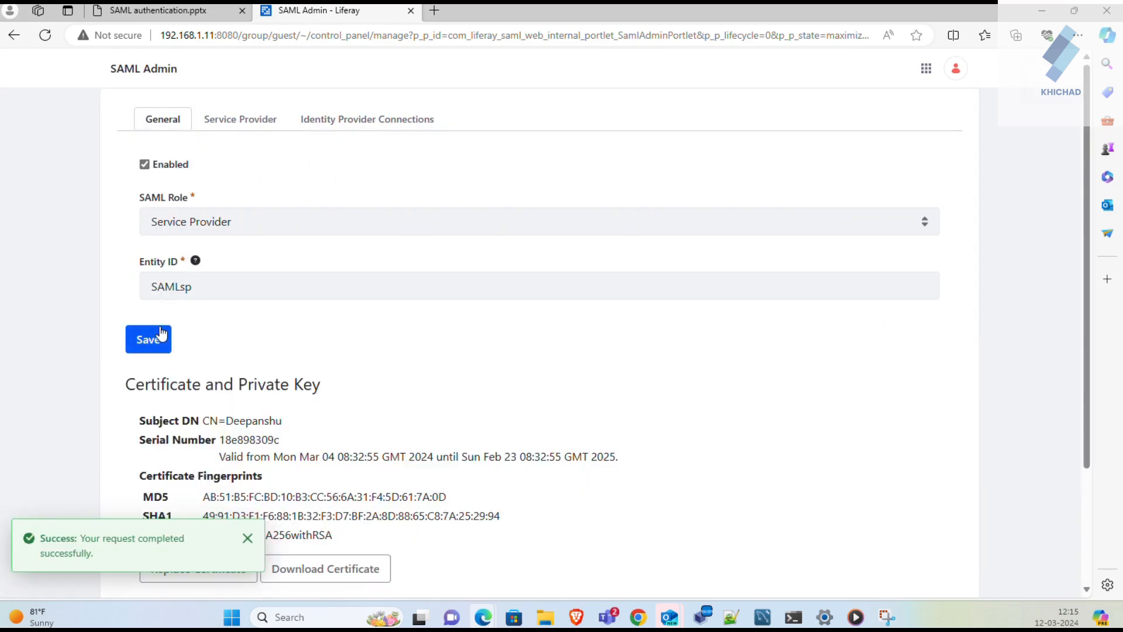
{"action": "left_click", "coordinate": [163, 333]}
- Go to Control Panel > Users and Organizations and scroll through the 11 listed users
{"action": "left_click", "coordinate": [929, 70]}
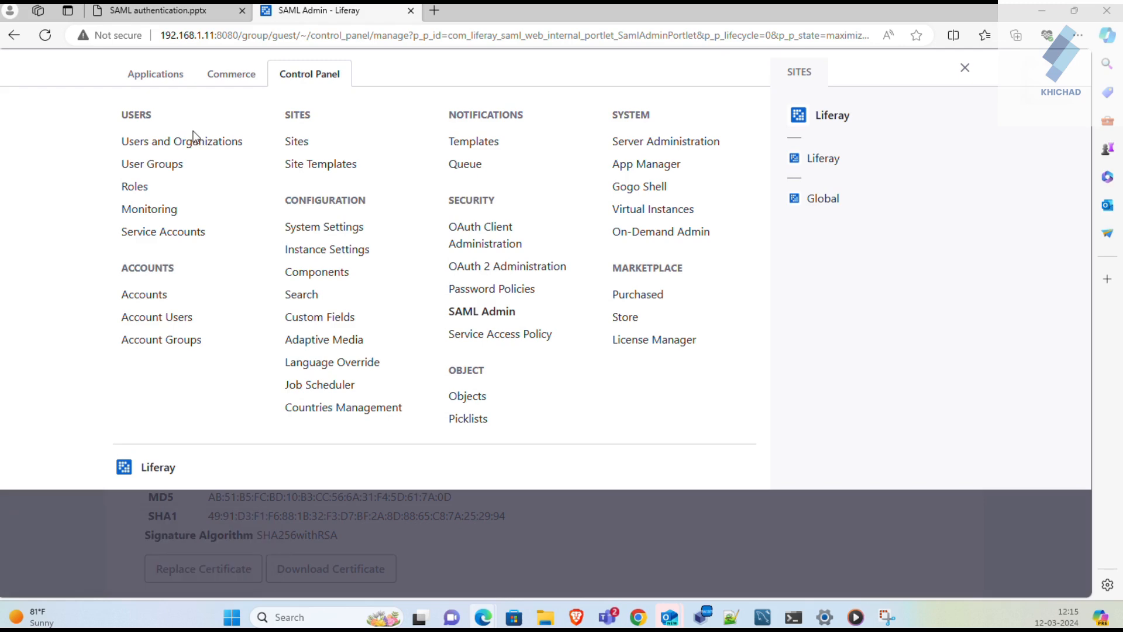
{"action": "left_click", "coordinate": [189, 141]}
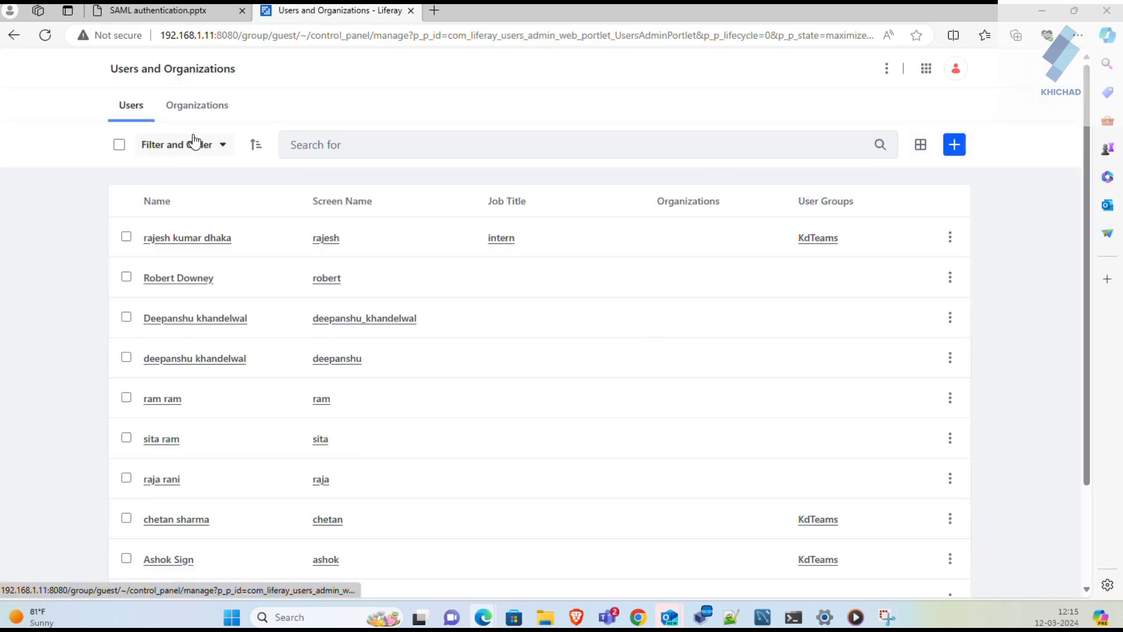
{"action": "scroll", "coordinate": [306, 258], "scroll_direction": "down", "scroll_amount": 1}
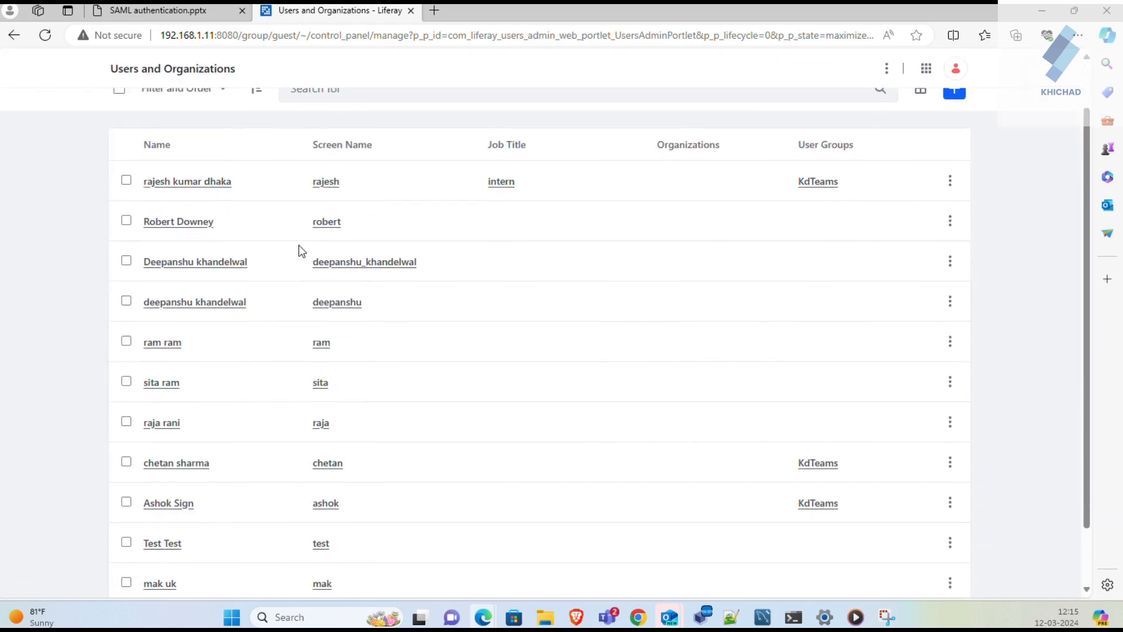
{"action": "scroll", "coordinate": [219, 542], "scroll_direction": "down", "scroll_amount": 1}
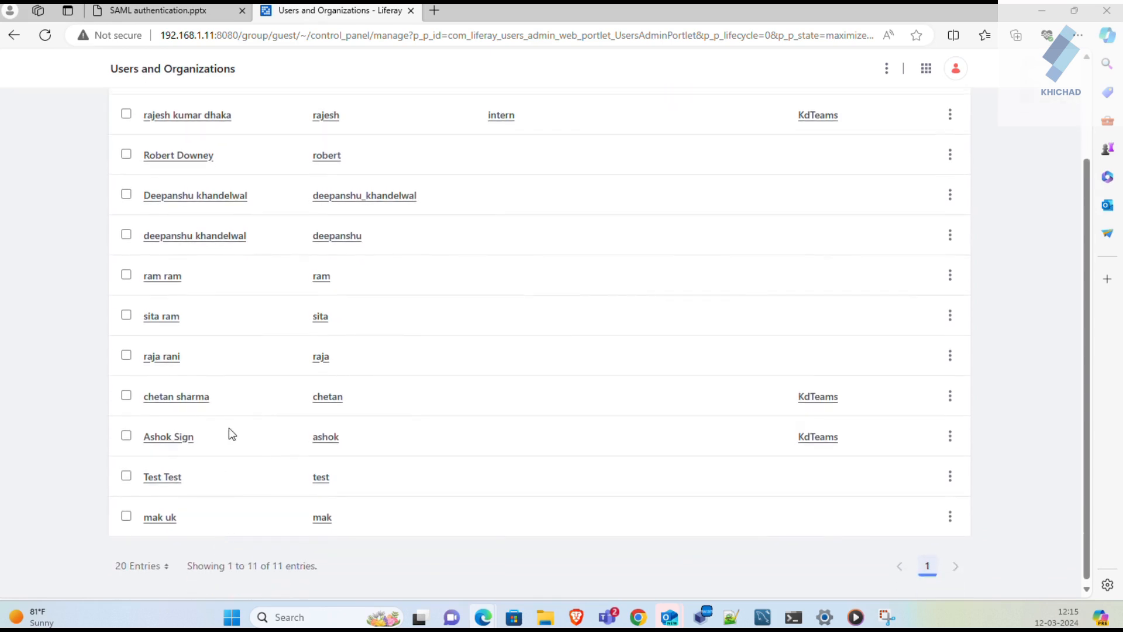
{"action": "scroll", "coordinate": [226, 409], "scroll_direction": "up", "scroll_amount": 2}
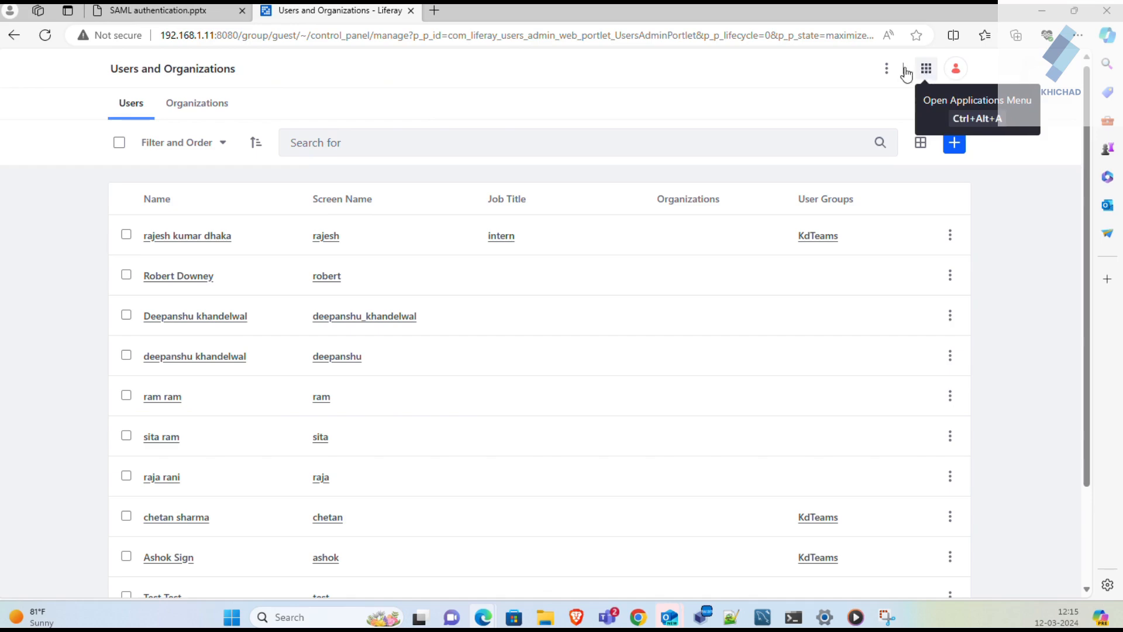
- Load the second Liferay instance at 192.168.1.28:8080 in a new tab
{"action": "left_click", "coordinate": [434, 18]}
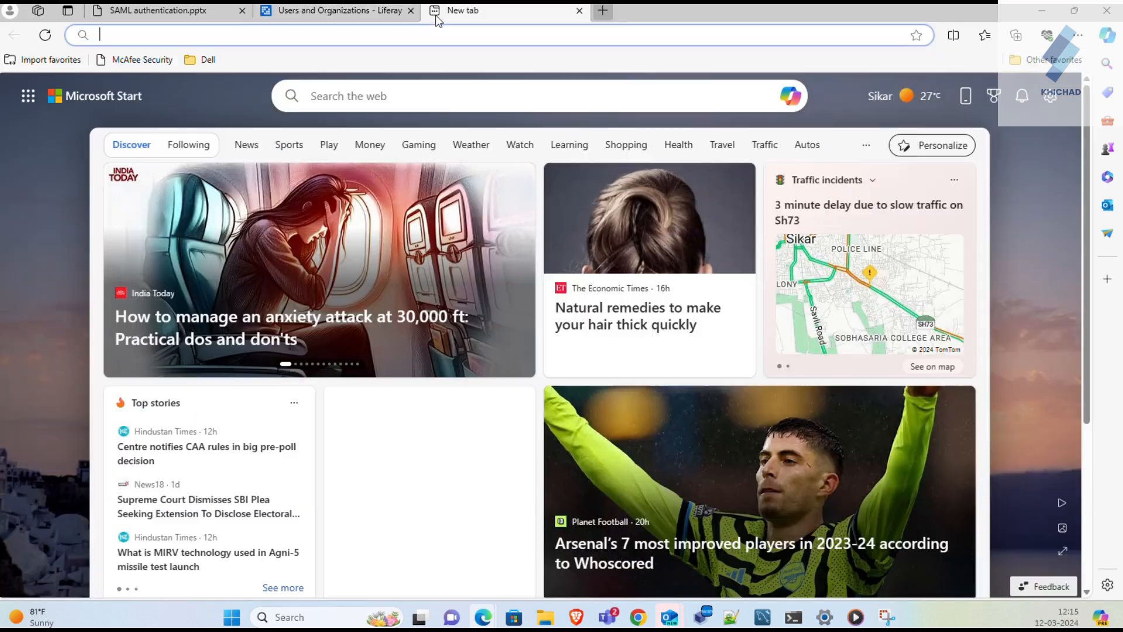
{"action": "left_click", "coordinate": [421, 35]}
{"action": "type", "text": "192.168.1.11:8080"}
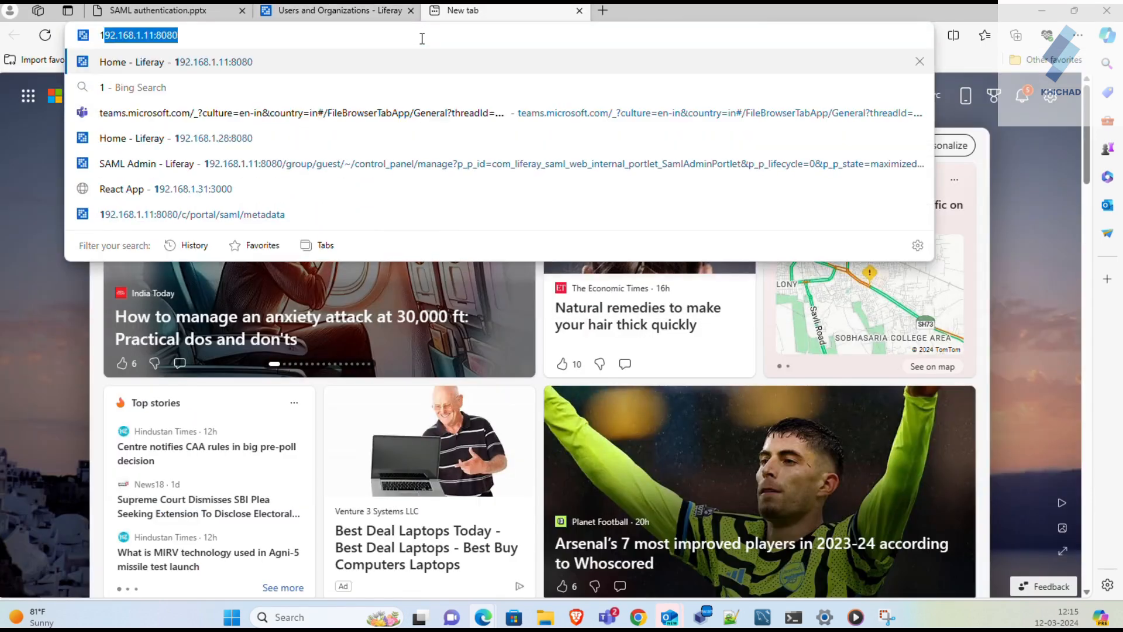
{"action": "key", "text": "Right"}
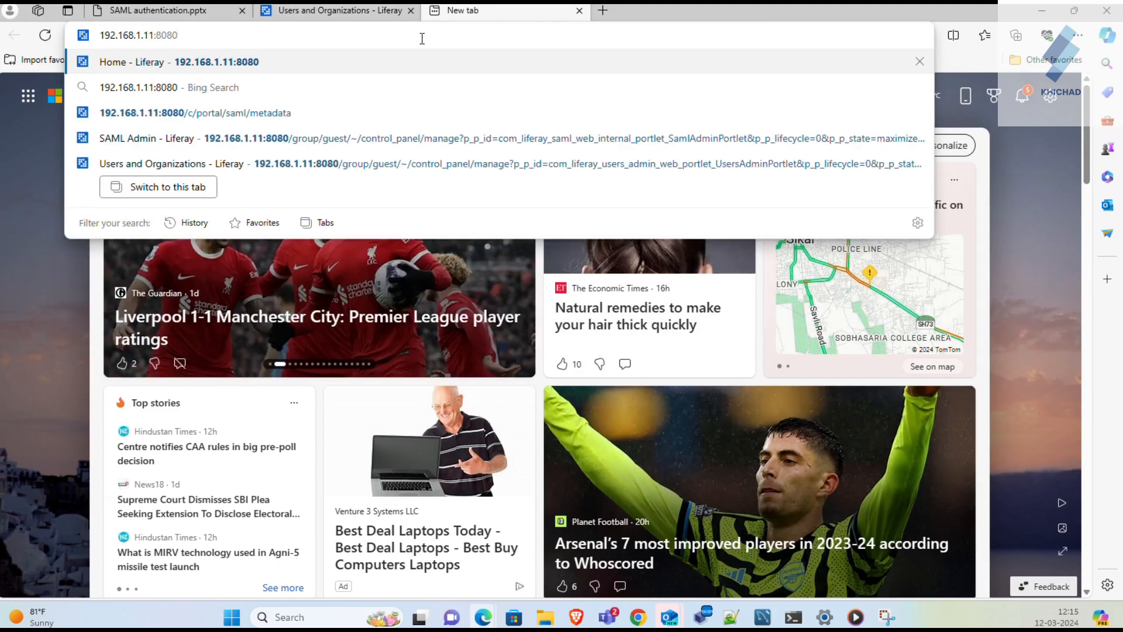
{"action": "key", "text": "BackSpace"}
{"action": "key", "text": "BackSpace"}
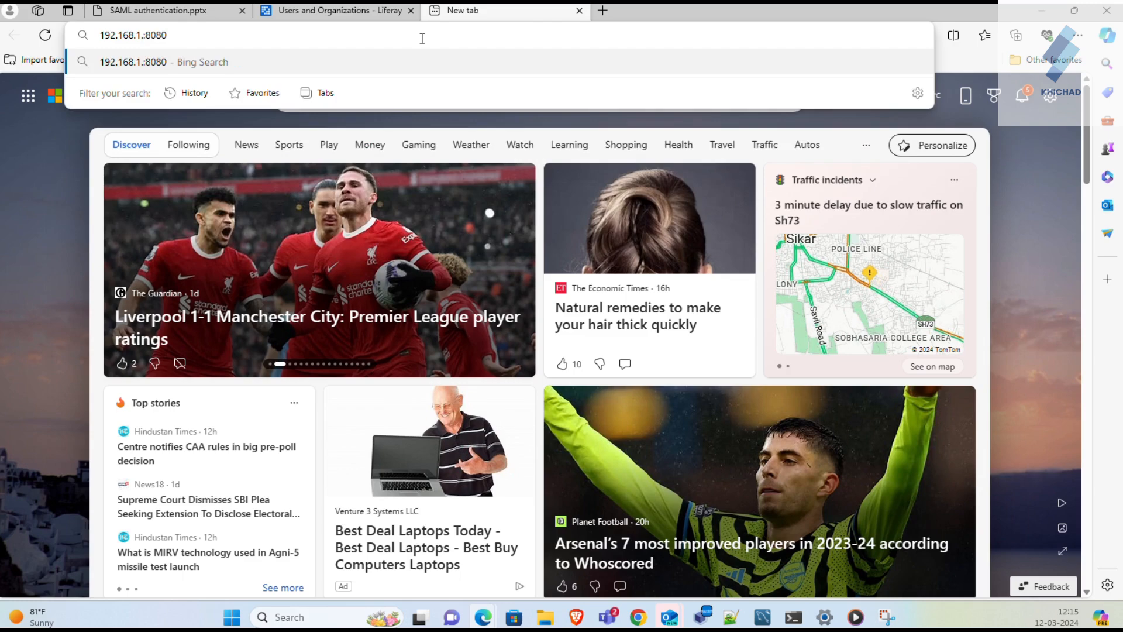
{"action": "type", "text": "28"}
{"action": "key", "text": "Return"}
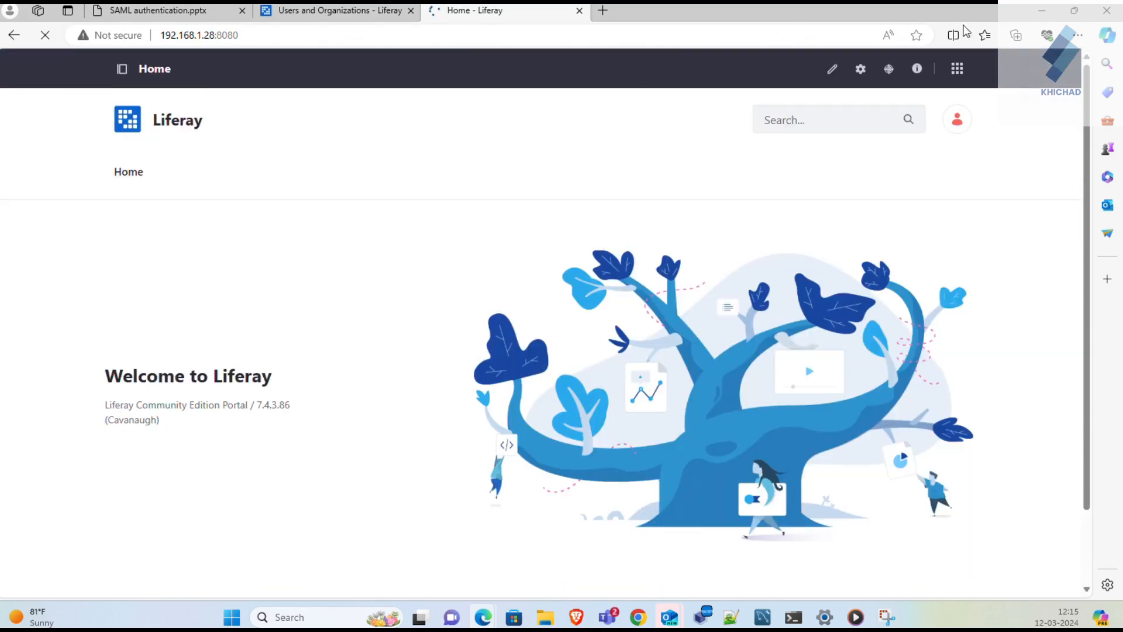
- Go to Control Panel > SAML Admin on the 192.168.1.28 instance
{"action": "left_click", "coordinate": [959, 70]}
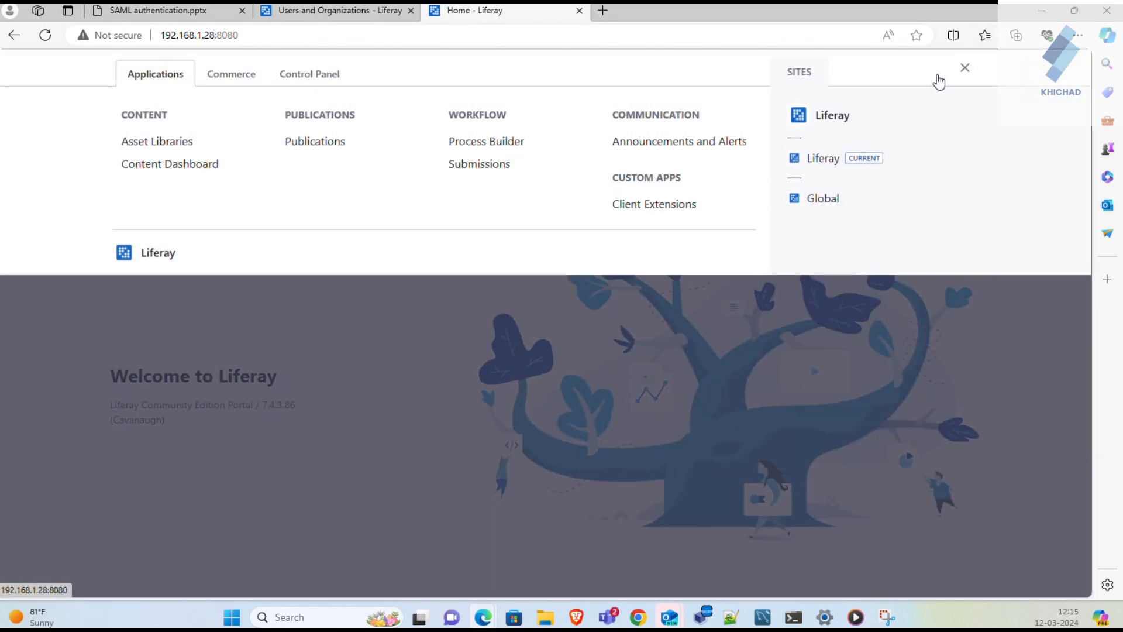
{"action": "left_click", "coordinate": [317, 82]}
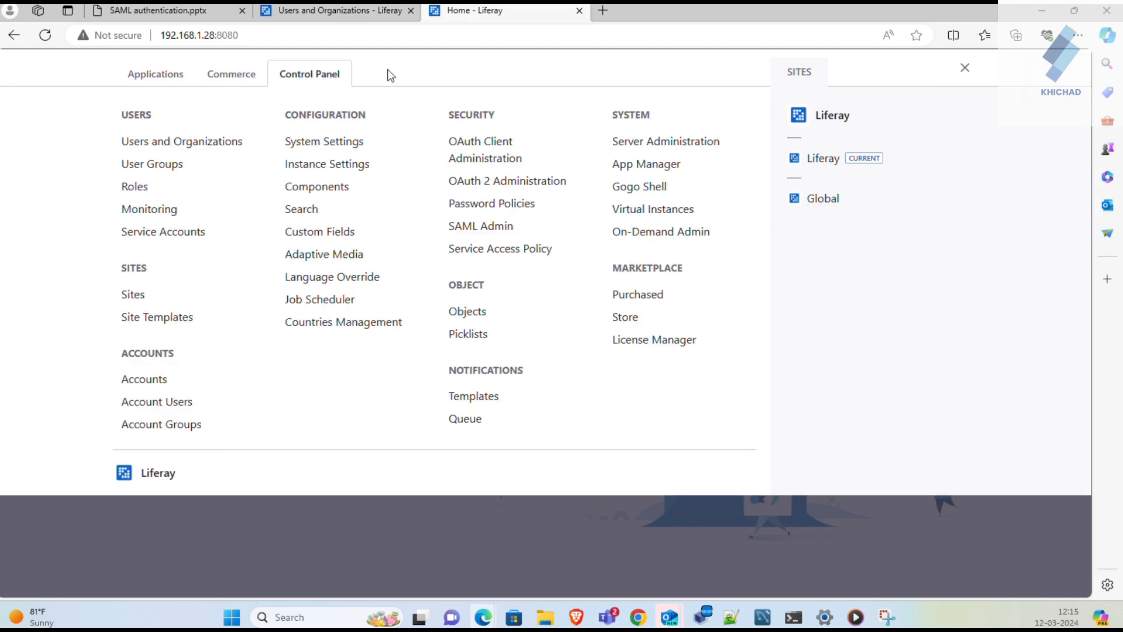
{"action": "left_click", "coordinate": [492, 227]}
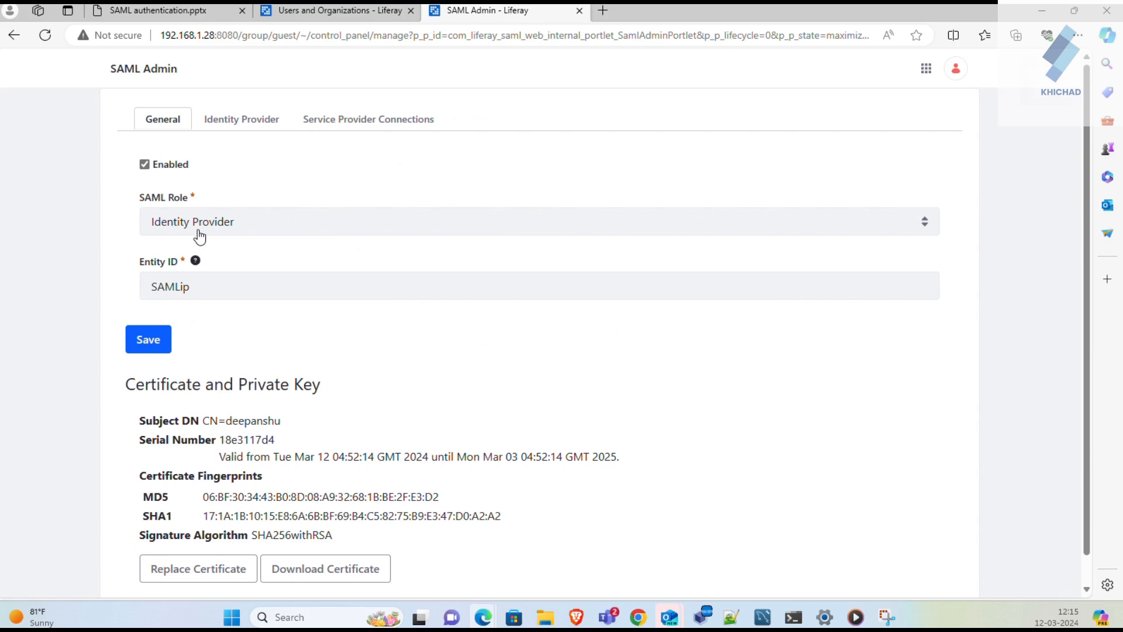
- Keep Identity Provider as the SAML role, save, and view the Service Provider Connections
{"action": "left_click", "coordinate": [244, 229]}
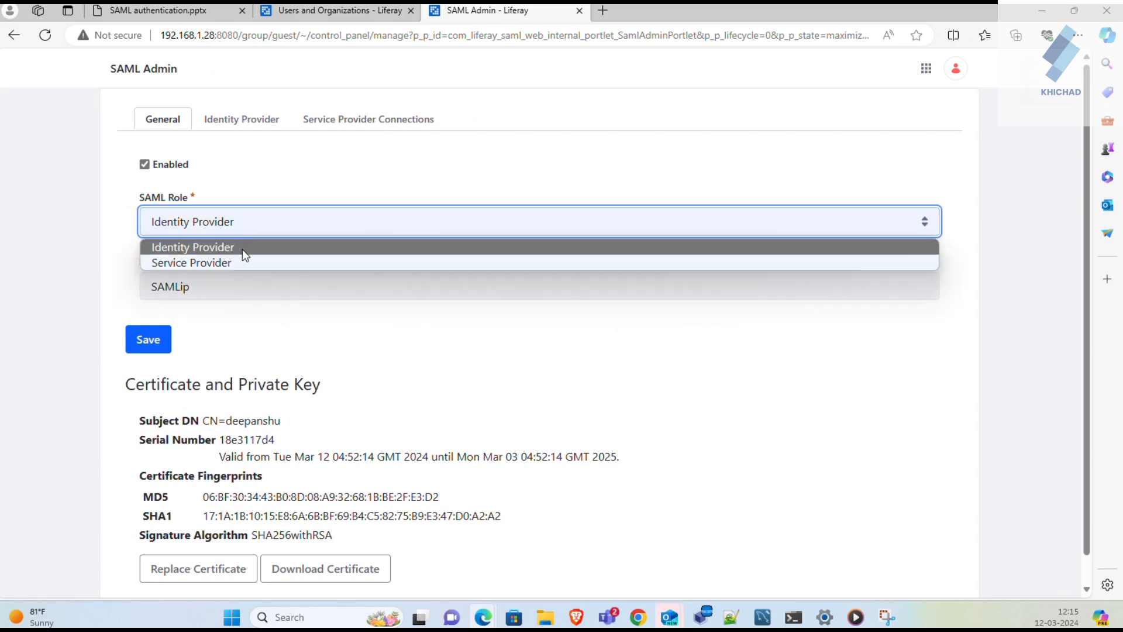
{"action": "left_click", "coordinate": [242, 251]}
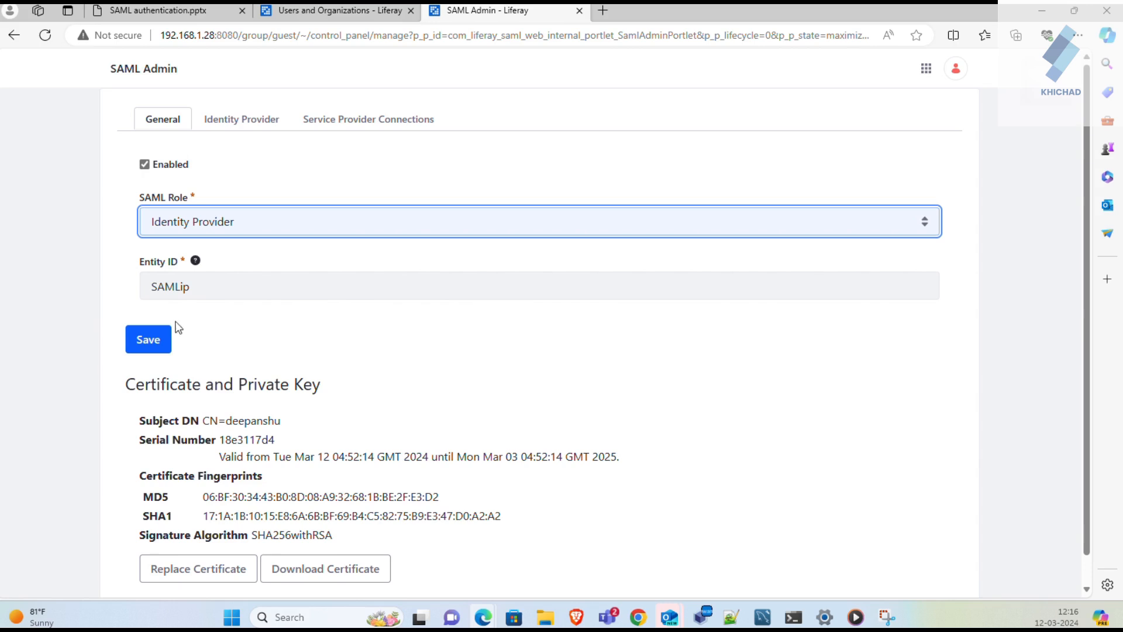
{"action": "left_click", "coordinate": [159, 338]}
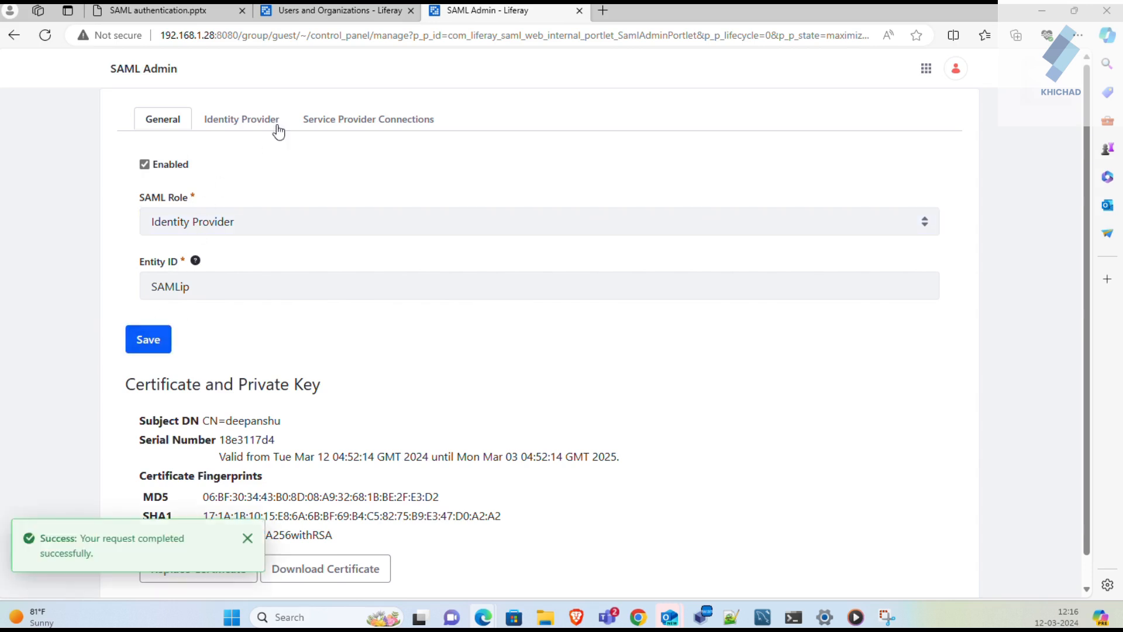
{"action": "left_click", "coordinate": [327, 126]}
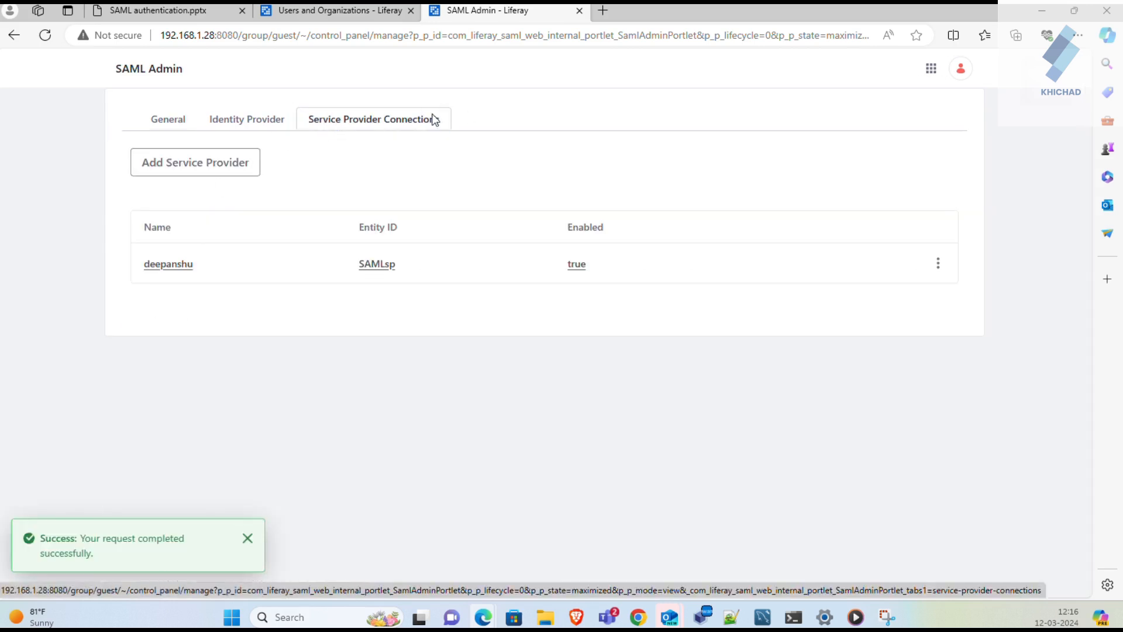
- Review the SAMLsp connection's Metadata URL, Name Identifier and Attributes settings, then save it
{"action": "left_click", "coordinate": [167, 269]}
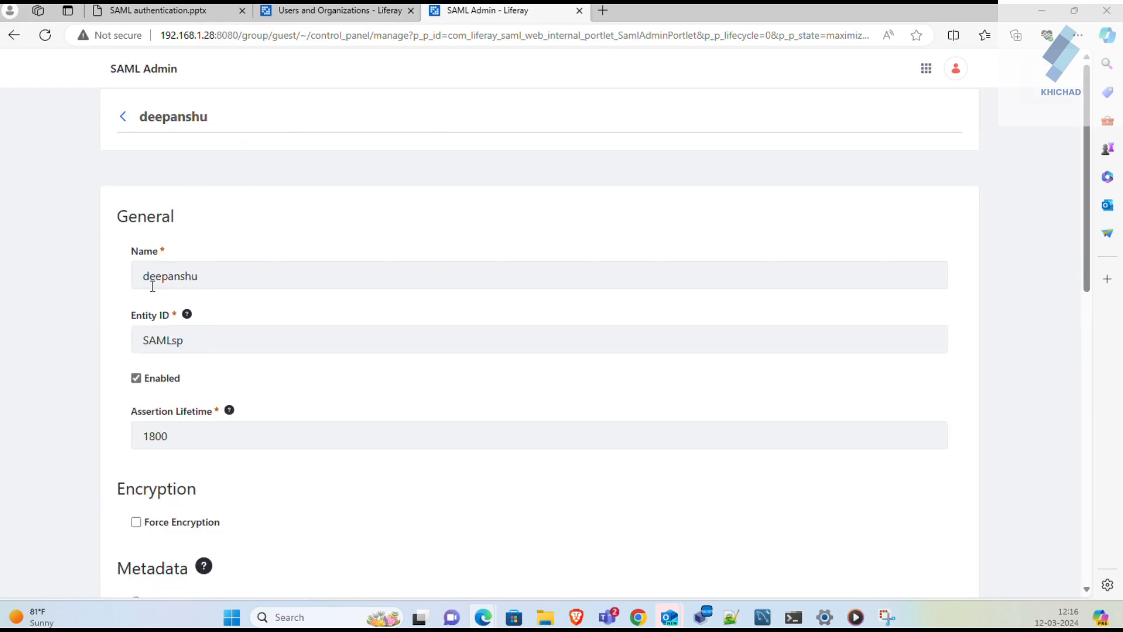
{"action": "scroll", "coordinate": [152, 287], "scroll_direction": "down", "scroll_amount": 2}
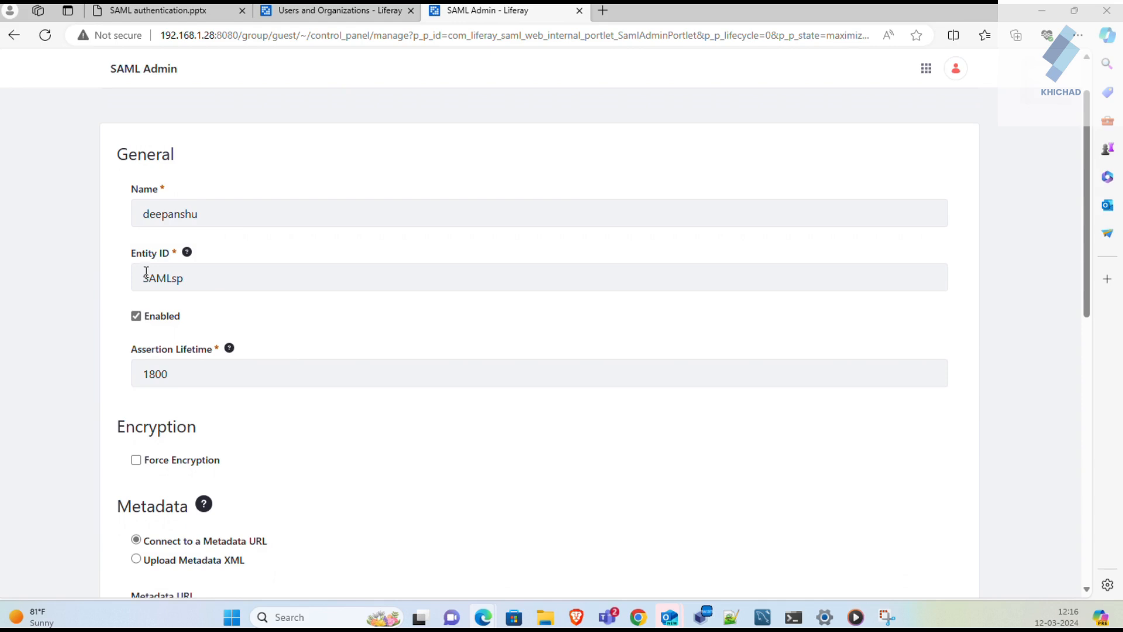
{"action": "scroll", "coordinate": [153, 300], "scroll_direction": "down", "scroll_amount": 1}
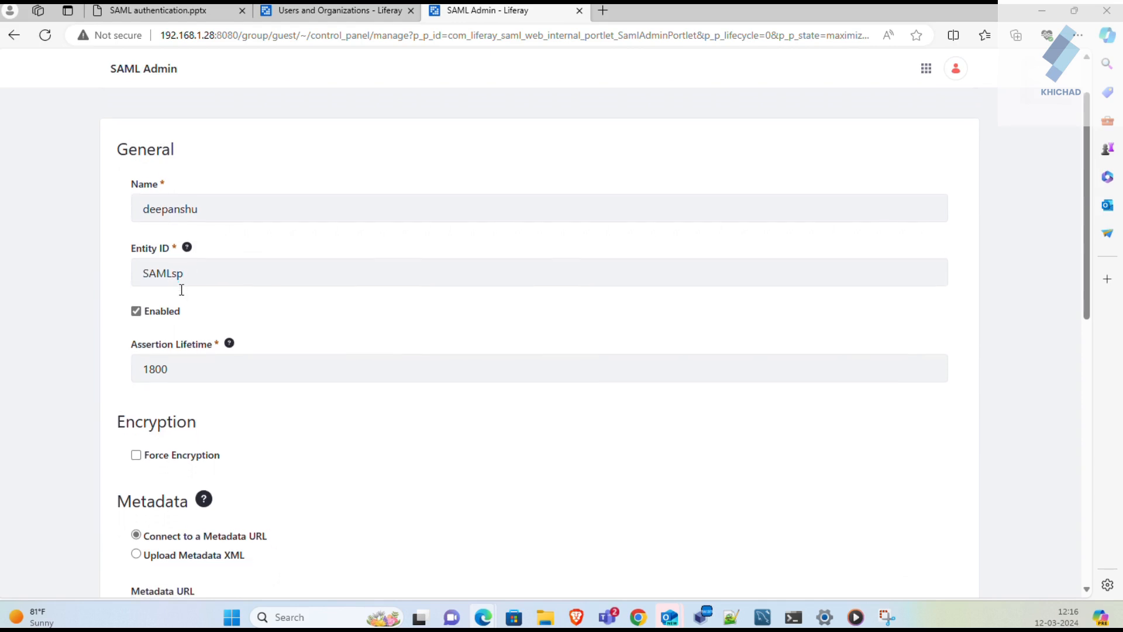
{"action": "scroll", "coordinate": [184, 271], "scroll_direction": "down", "scroll_amount": 2}
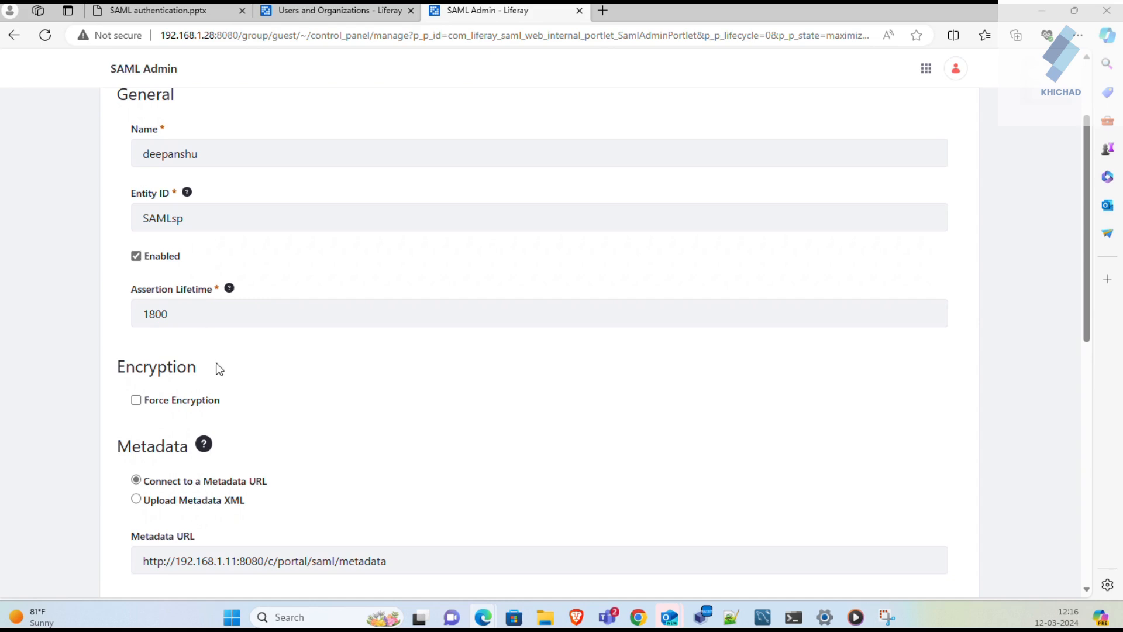
{"action": "scroll", "coordinate": [218, 368], "scroll_direction": "down", "scroll_amount": 3}
{"action": "scroll", "coordinate": [217, 369], "scroll_direction": "down", "scroll_amount": 2}
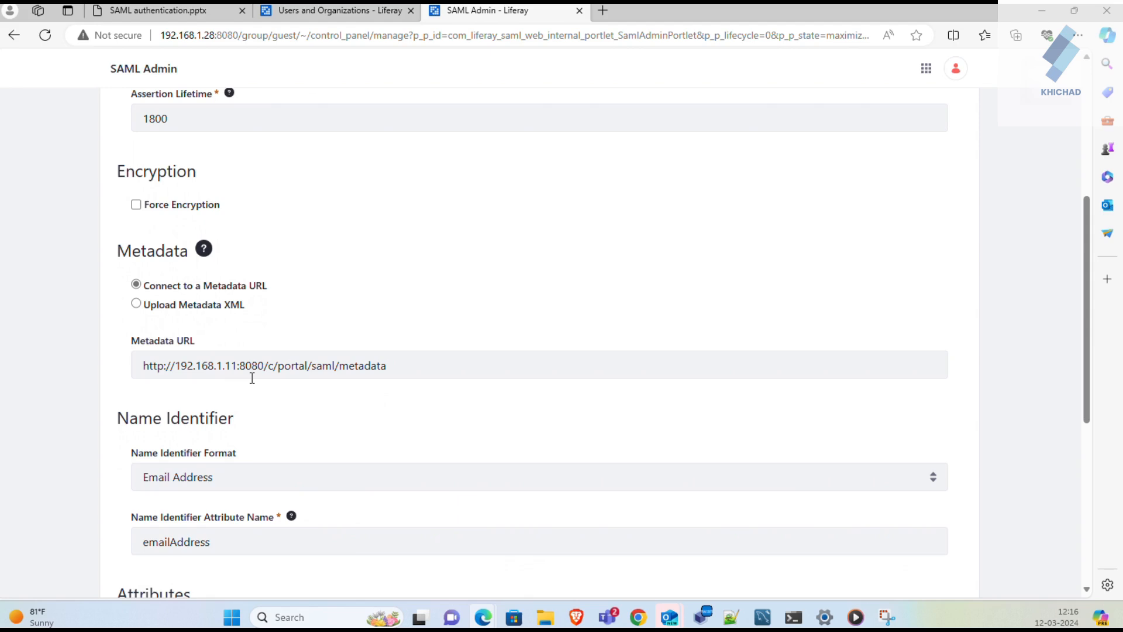
{"action": "scroll", "coordinate": [252, 378], "scroll_direction": "down", "scroll_amount": 1}
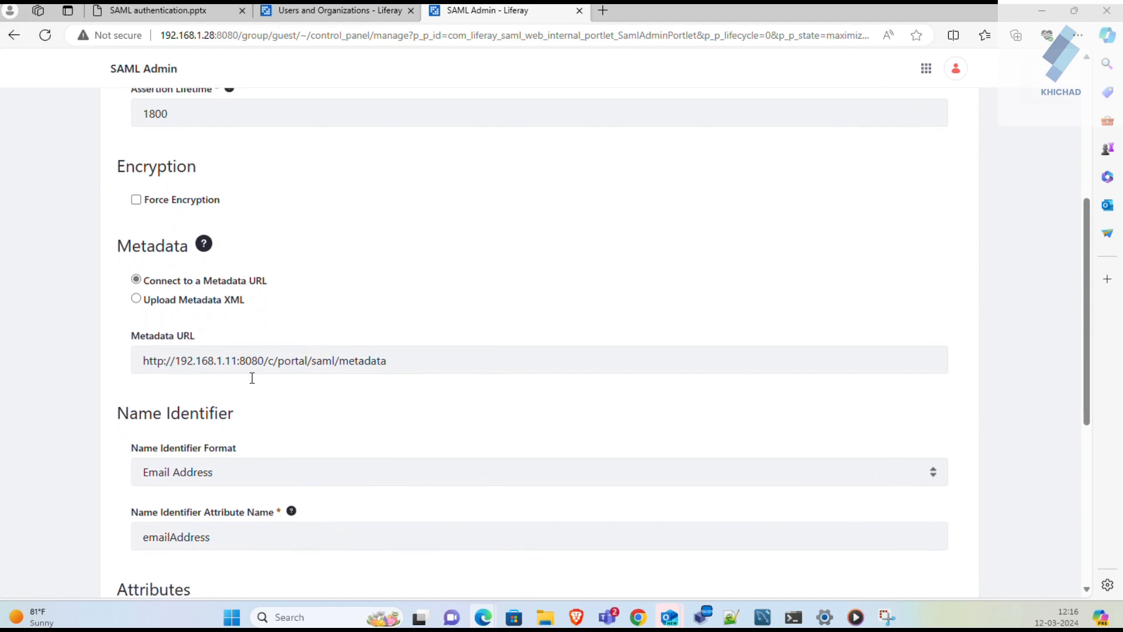
{"action": "scroll", "coordinate": [253, 384], "scroll_direction": "down", "scroll_amount": 1}
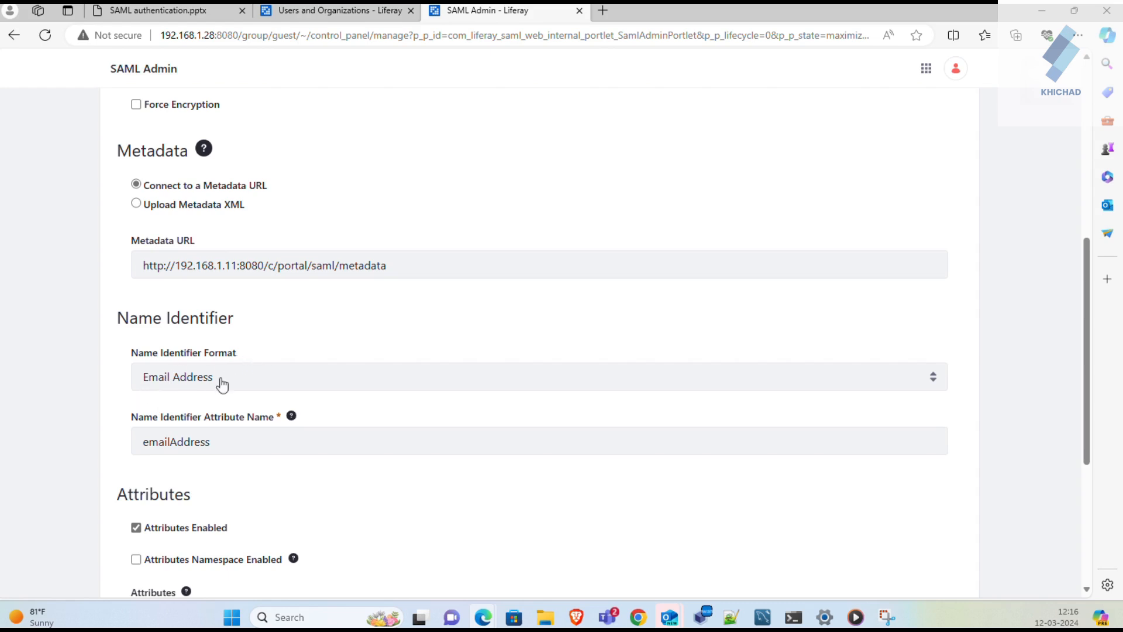
{"action": "scroll", "coordinate": [218, 384], "scroll_direction": "down", "scroll_amount": 1}
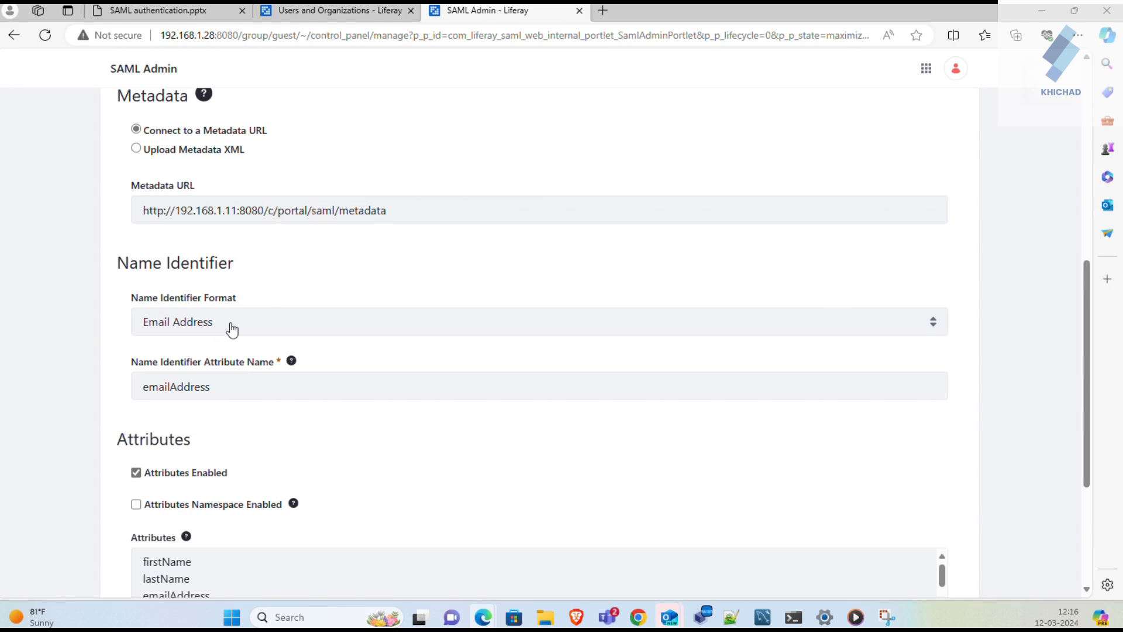
{"action": "scroll", "coordinate": [228, 326], "scroll_direction": "down", "scroll_amount": 1}
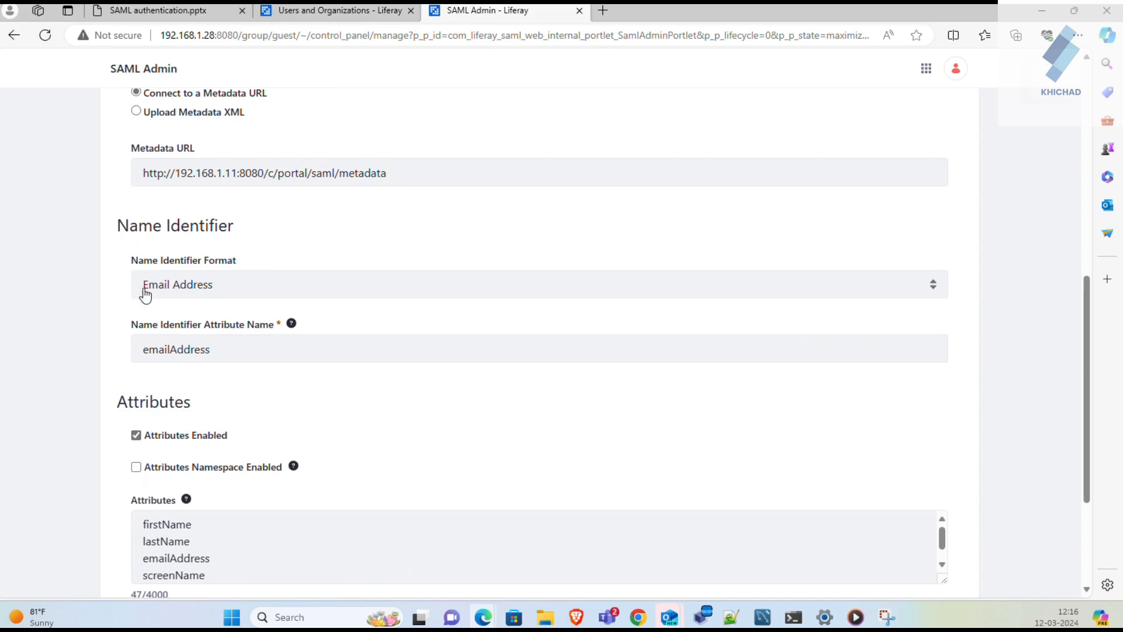
{"action": "scroll", "coordinate": [198, 348], "scroll_direction": "down", "scroll_amount": 2}
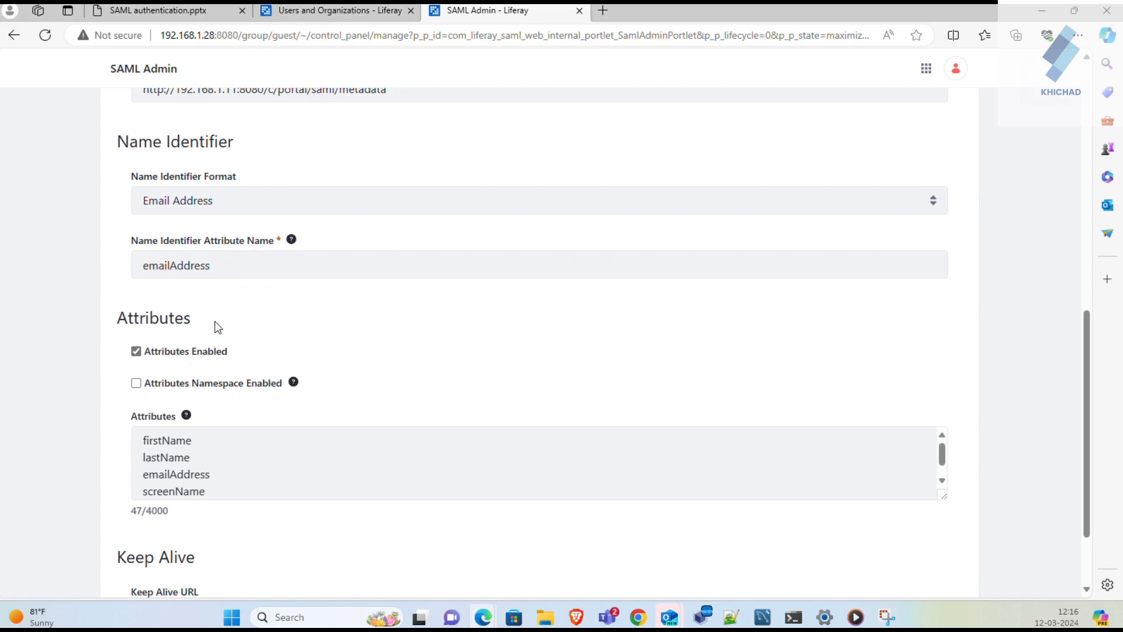
{"action": "scroll", "coordinate": [212, 394], "scroll_direction": "down", "scroll_amount": 1}
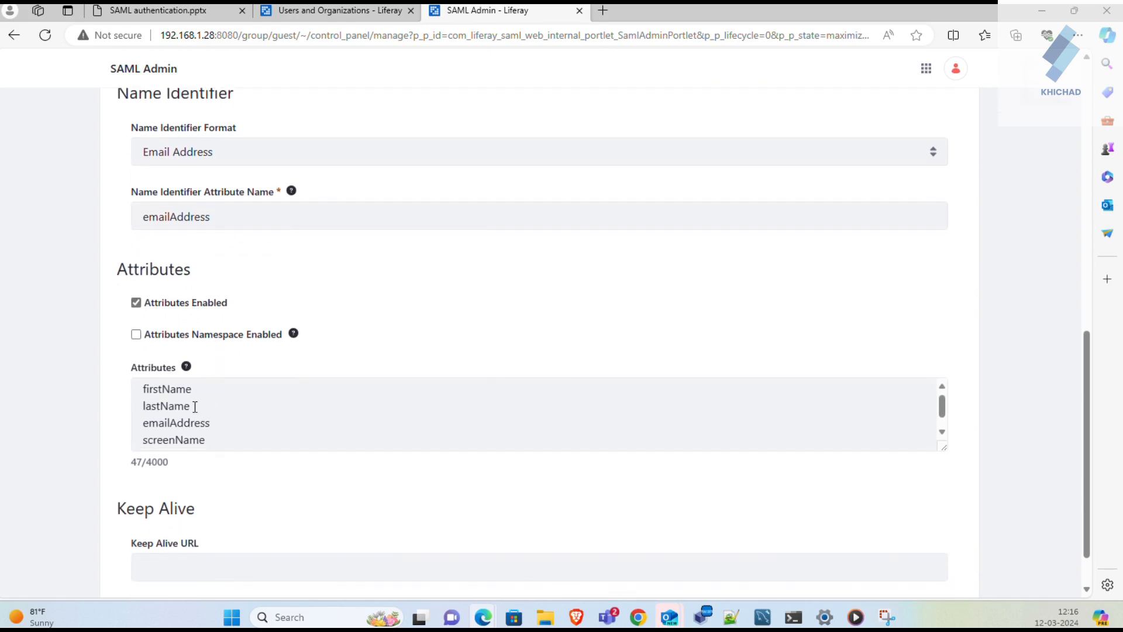
{"action": "scroll", "coordinate": [194, 407], "scroll_direction": "down", "scroll_amount": 1}
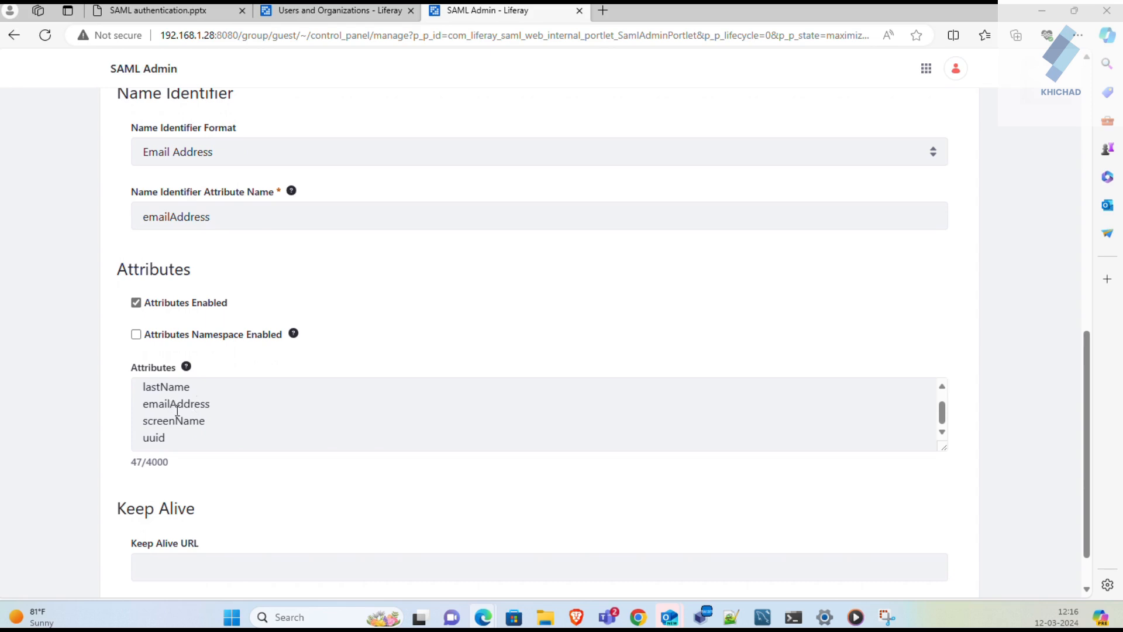
{"action": "scroll", "coordinate": [168, 408], "scroll_direction": "up", "scroll_amount": 1}
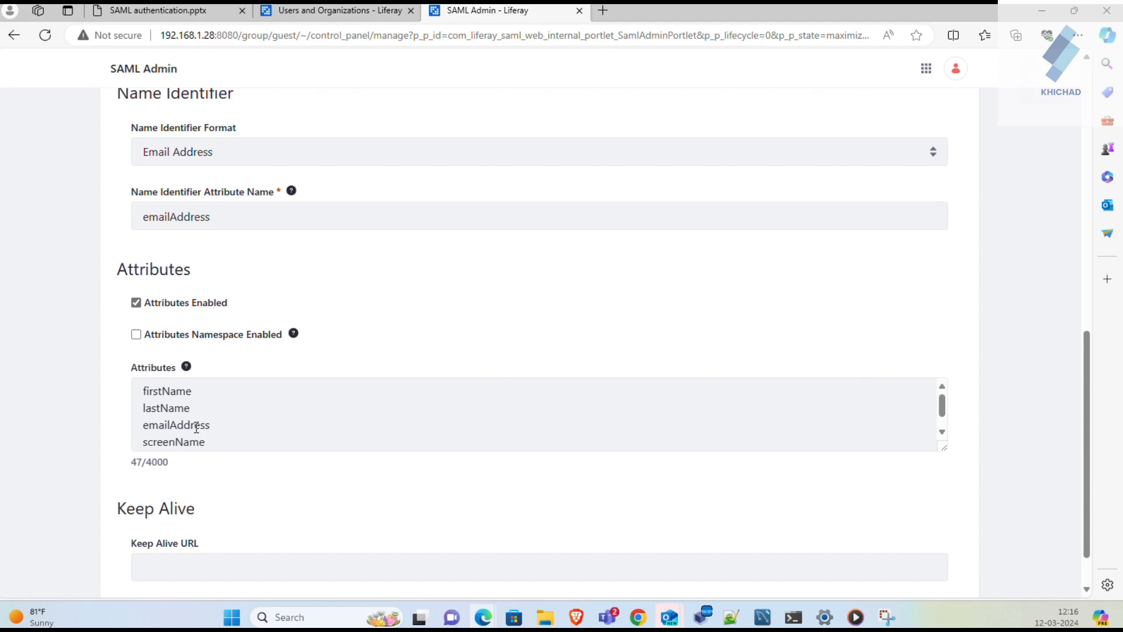
{"action": "scroll", "coordinate": [197, 428], "scroll_direction": "down", "scroll_amount": 1}
{"action": "scroll", "coordinate": [196, 427], "scroll_direction": "up", "scroll_amount": 1}
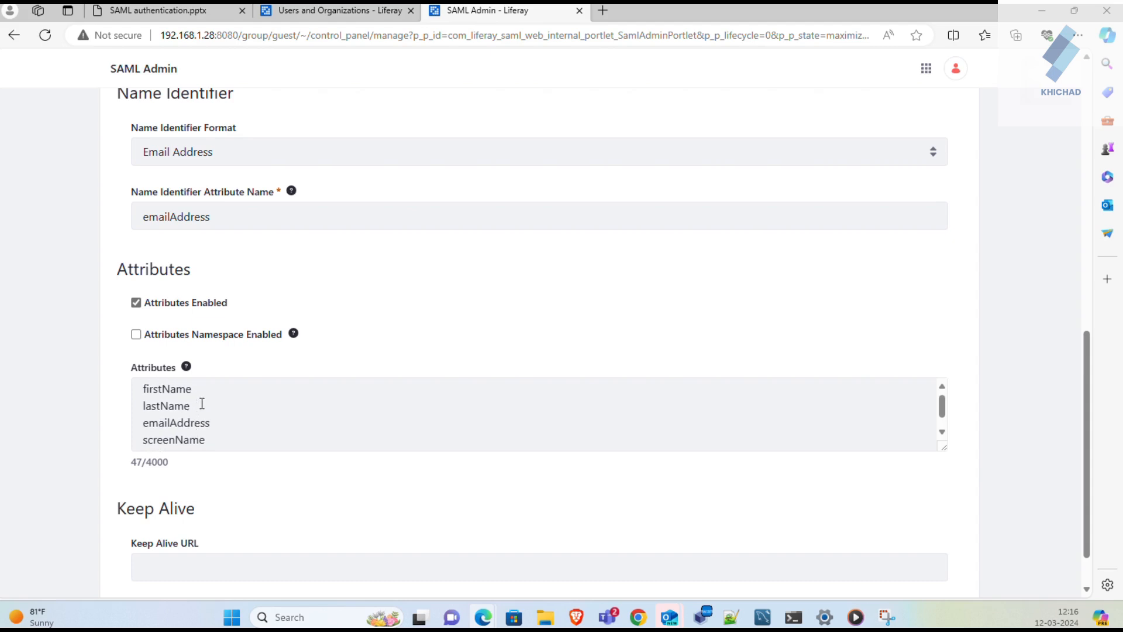
{"action": "scroll", "coordinate": [202, 403], "scroll_direction": "down", "scroll_amount": 1}
{"action": "scroll", "coordinate": [202, 404], "scroll_direction": "down", "scroll_amount": 1}
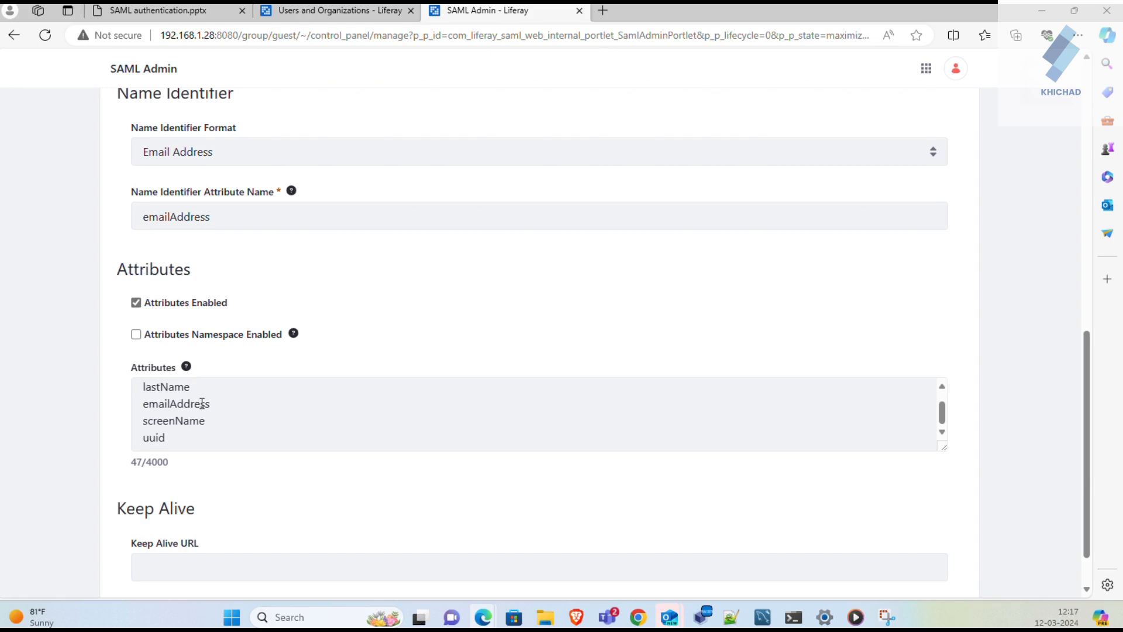
{"action": "scroll", "coordinate": [202, 404], "scroll_direction": "down", "scroll_amount": 1}
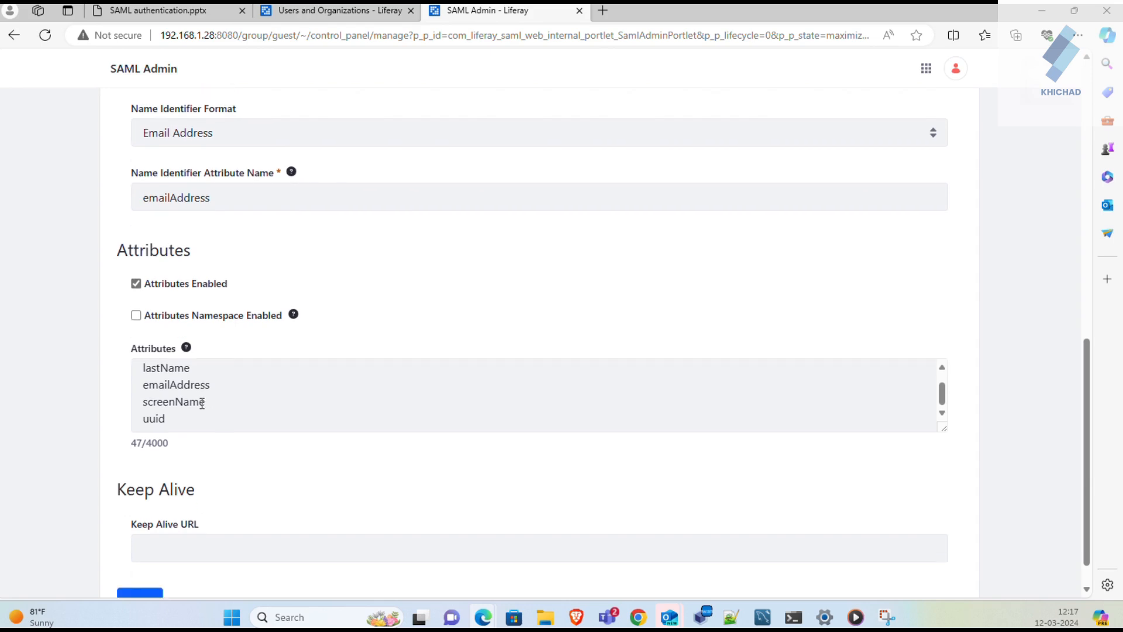
{"action": "scroll", "coordinate": [206, 379], "scroll_direction": "down", "scroll_amount": 1}
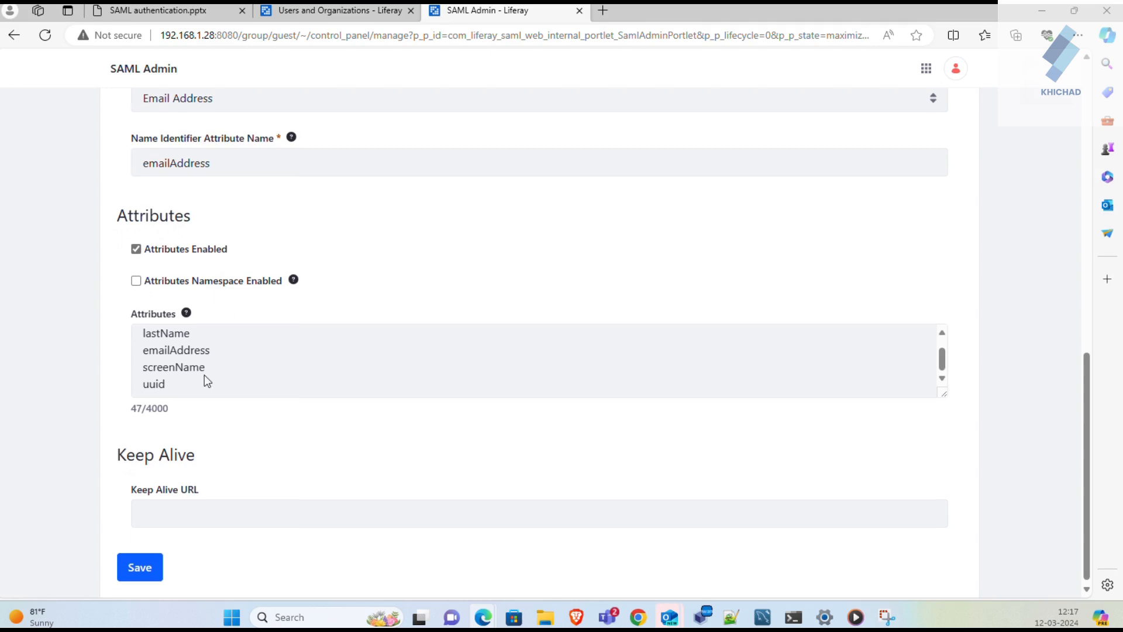
{"action": "scroll", "coordinate": [211, 377], "scroll_direction": "up", "scroll_amount": 1}
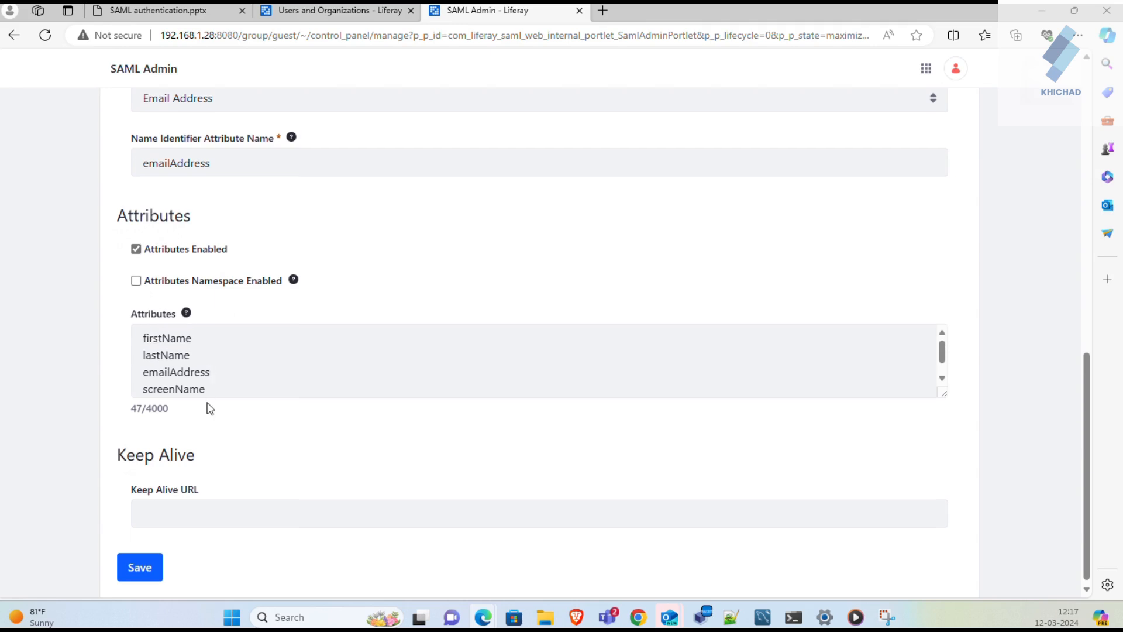
{"action": "scroll", "coordinate": [219, 341], "scroll_direction": "down", "scroll_amount": 1}
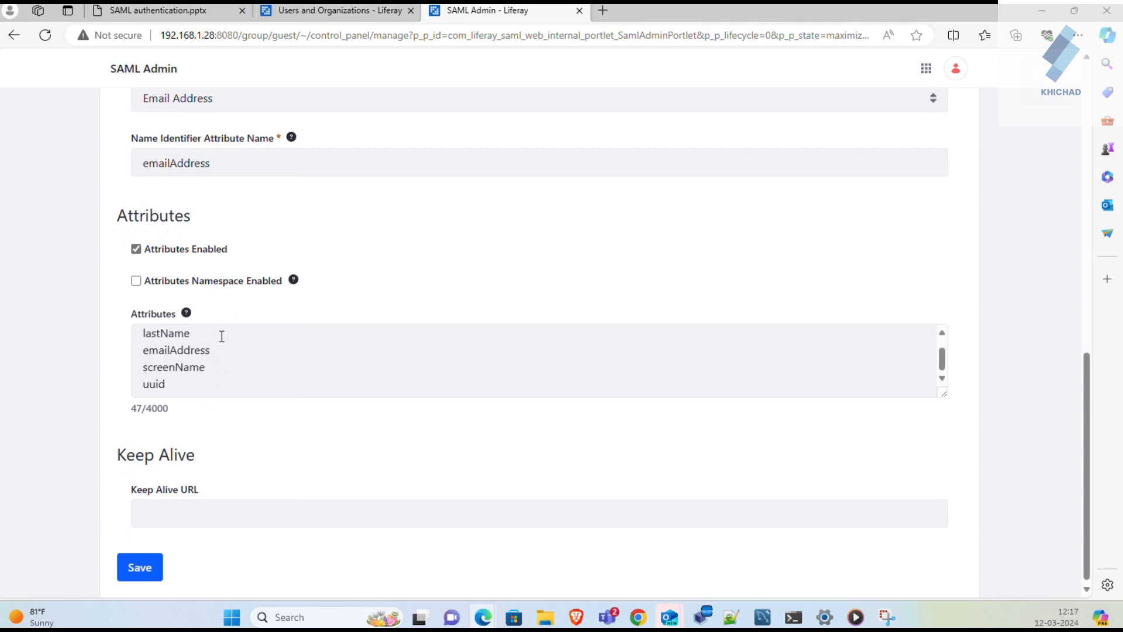
{"action": "scroll", "coordinate": [263, 279], "scroll_direction": "down", "scroll_amount": 1}
{"action": "scroll", "coordinate": [263, 280], "scroll_direction": "up", "scroll_amount": 1}
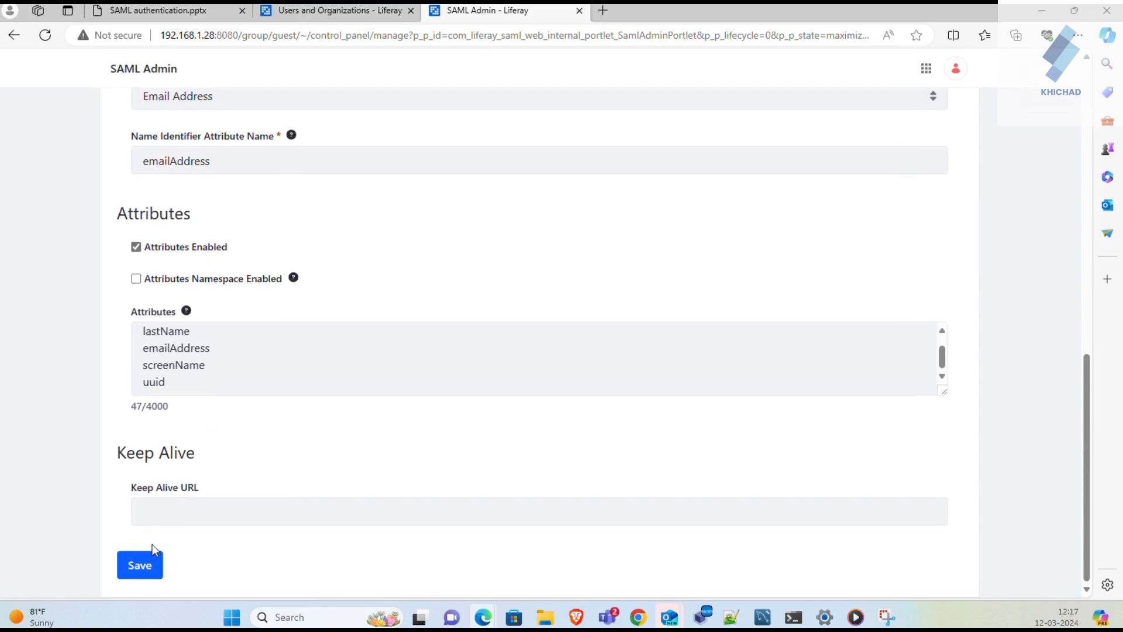
{"action": "left_click", "coordinate": [148, 564]}
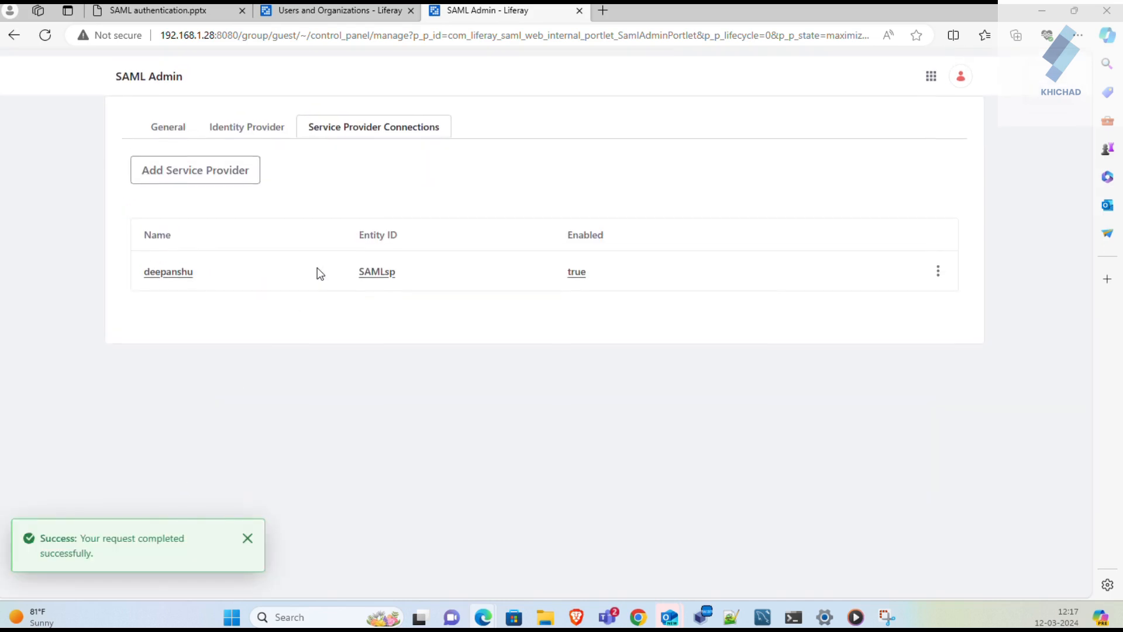
{"action": "scroll", "coordinate": [317, 273], "scroll_direction": "down", "scroll_amount": 1}
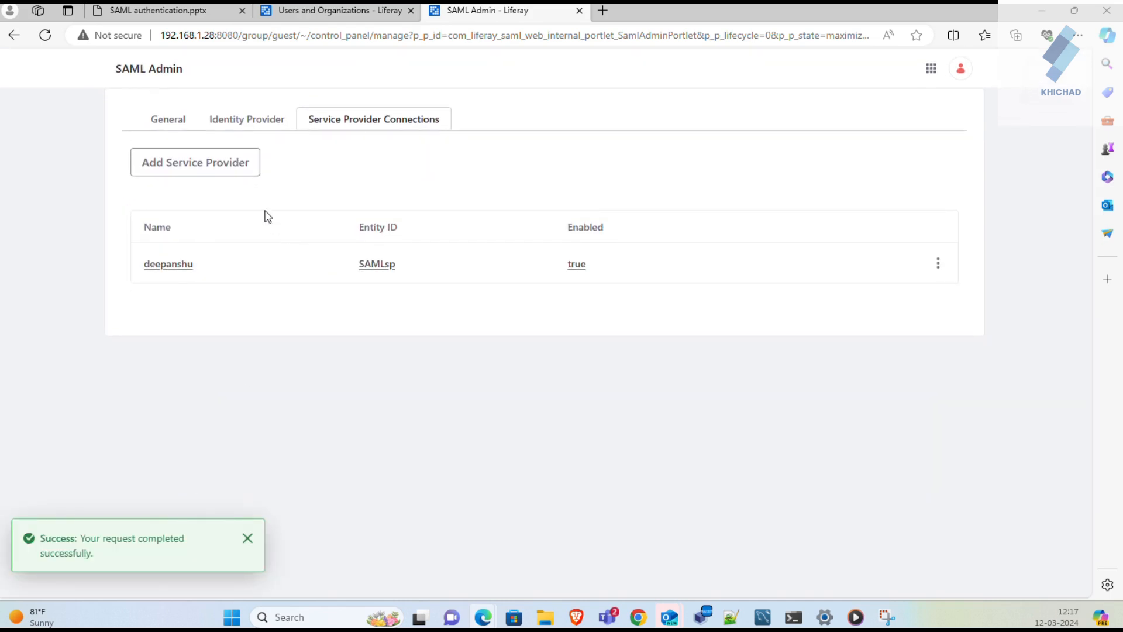
- Go to Users and Organizations, edit the second user, and show its Password section
{"action": "left_click", "coordinate": [929, 74]}
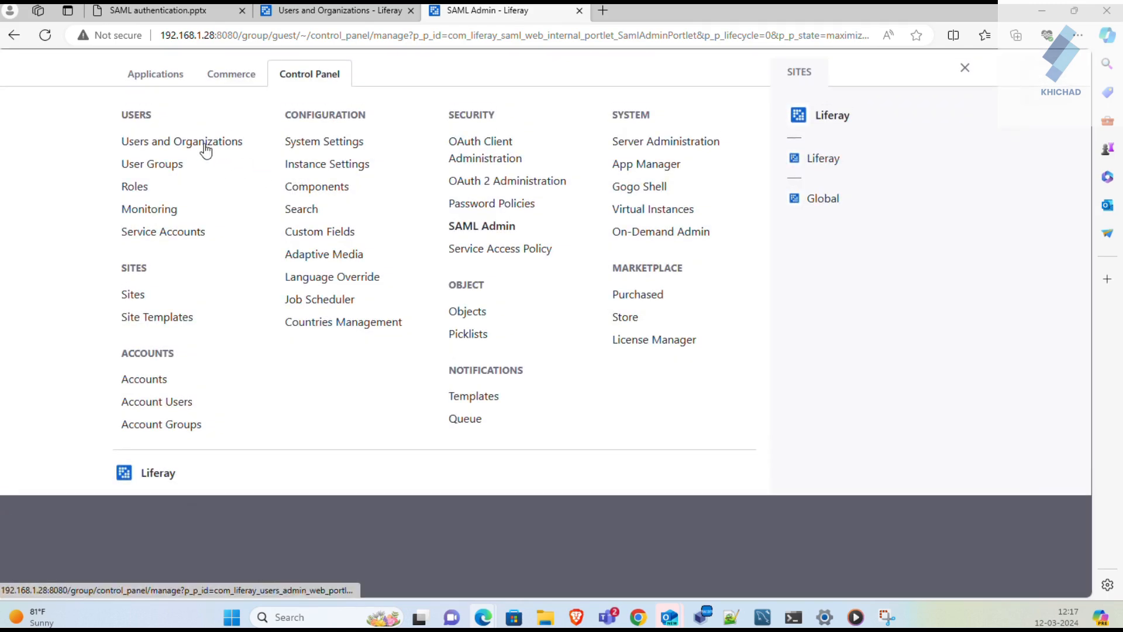
{"action": "left_click", "coordinate": [206, 150]}
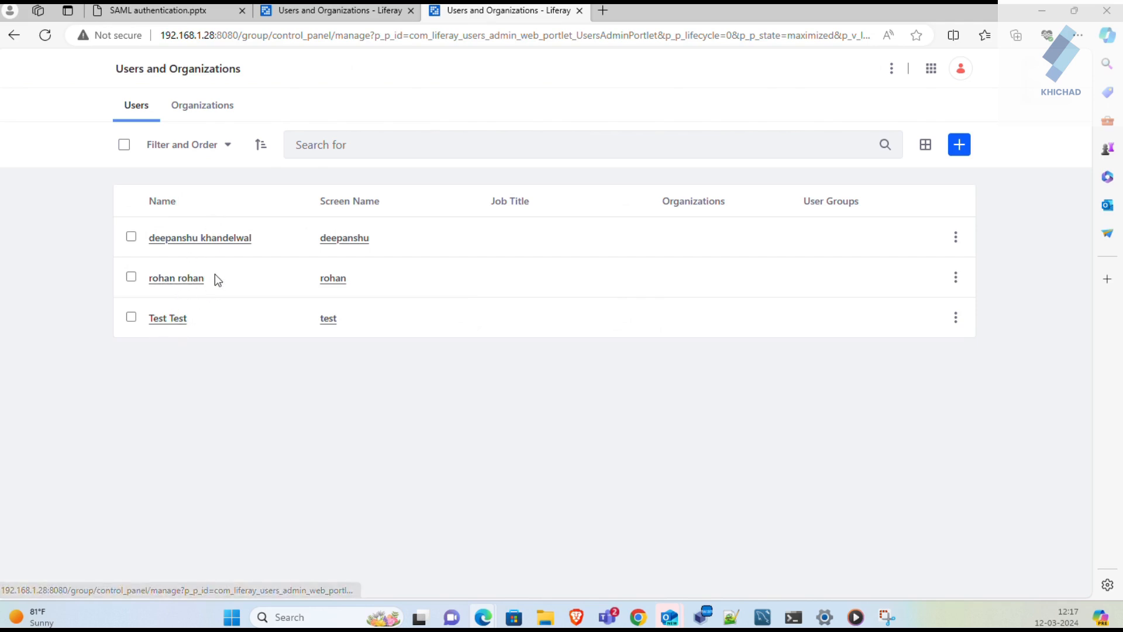
{"action": "left_click", "coordinate": [186, 280]}
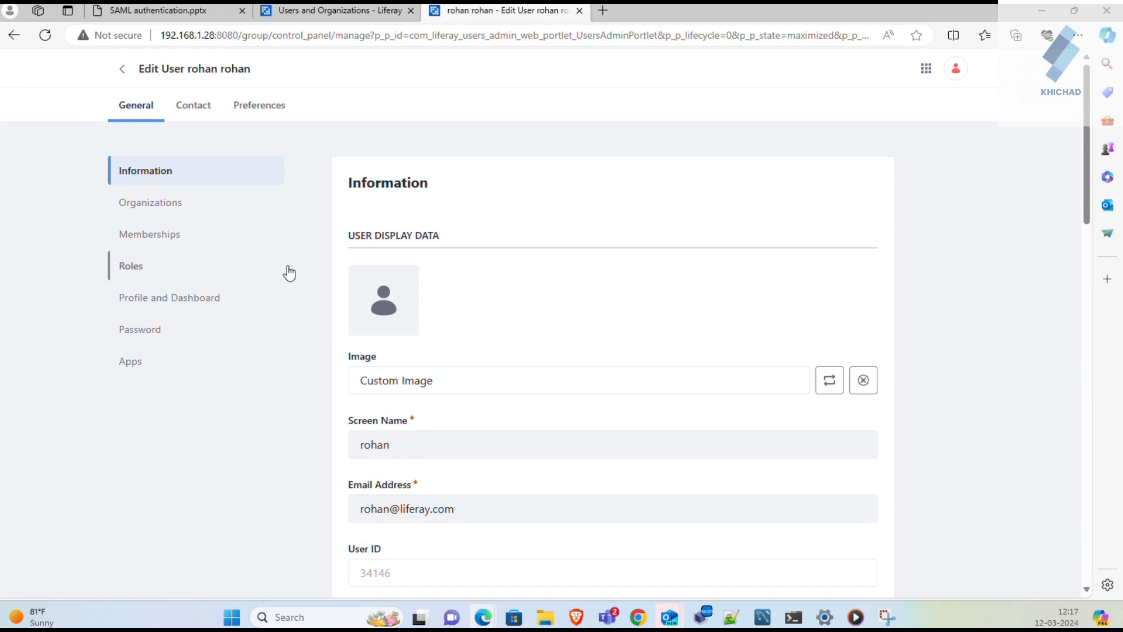
{"action": "scroll", "coordinate": [502, 371], "scroll_direction": "down", "scroll_amount": 15}
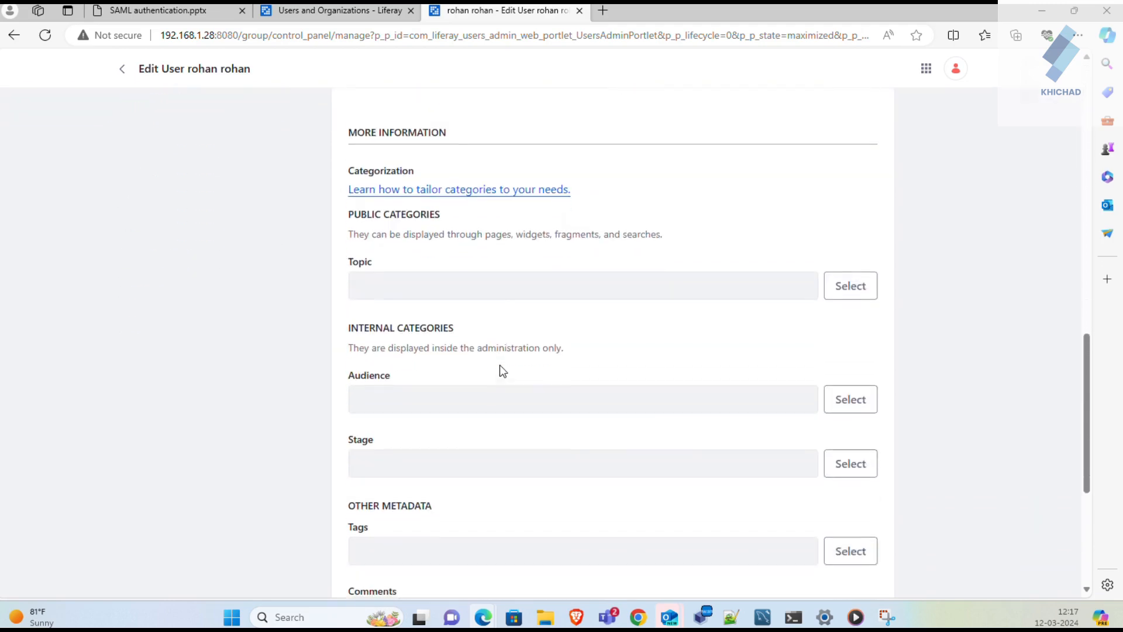
{"action": "scroll", "coordinate": [501, 371], "scroll_direction": "up", "scroll_amount": 15}
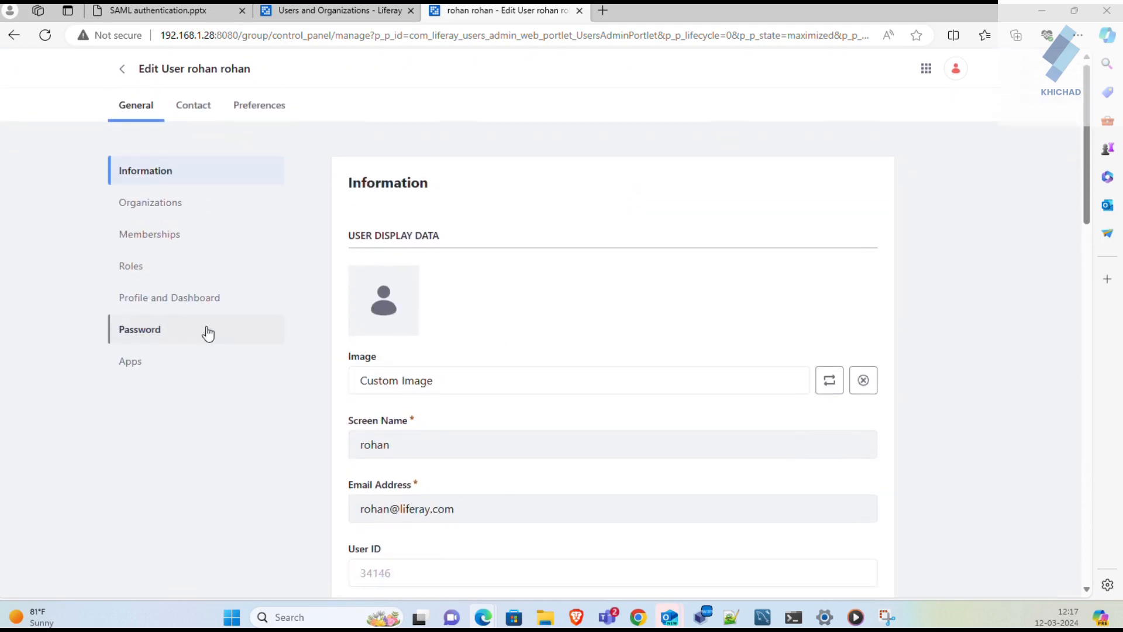
{"action": "left_click", "coordinate": [179, 327]}
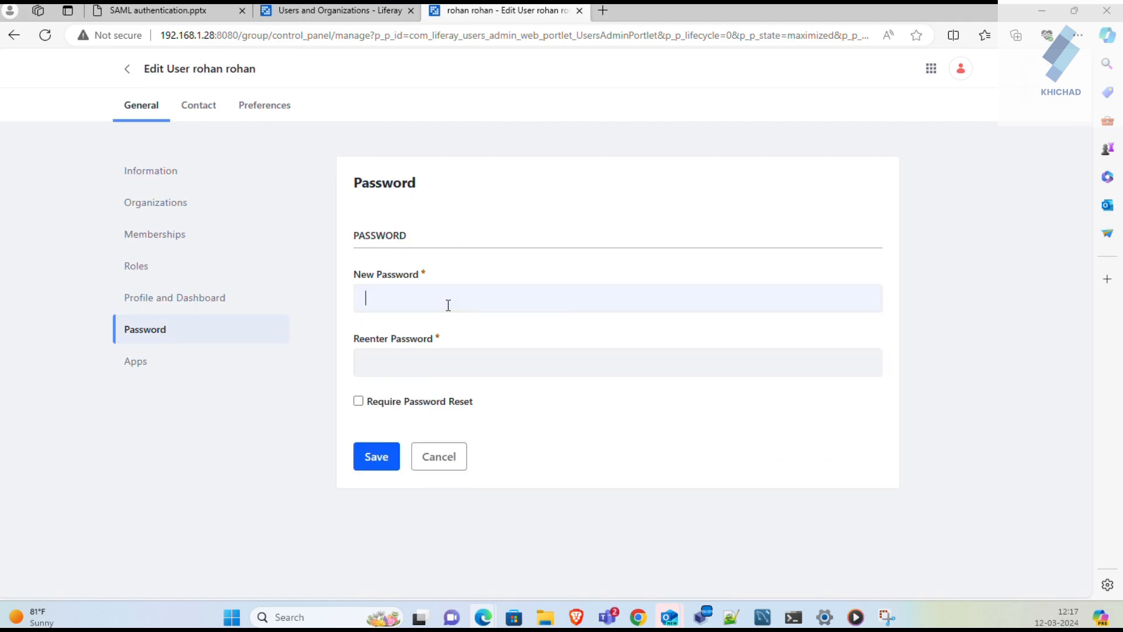
- Attempt a new password for the user, then cancel after the same-password error
{"action": "left_click", "coordinate": [449, 305]}
{"action": "type", "text": "test"}
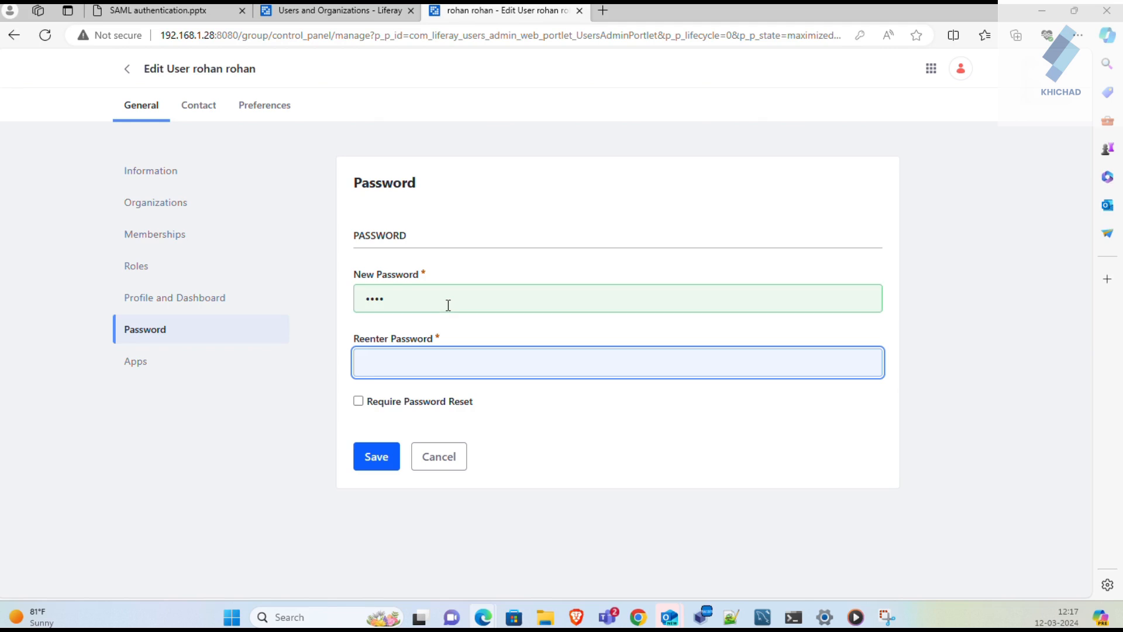
{"action": "type", "text": "test"}
{"action": "key", "text": "Return"}
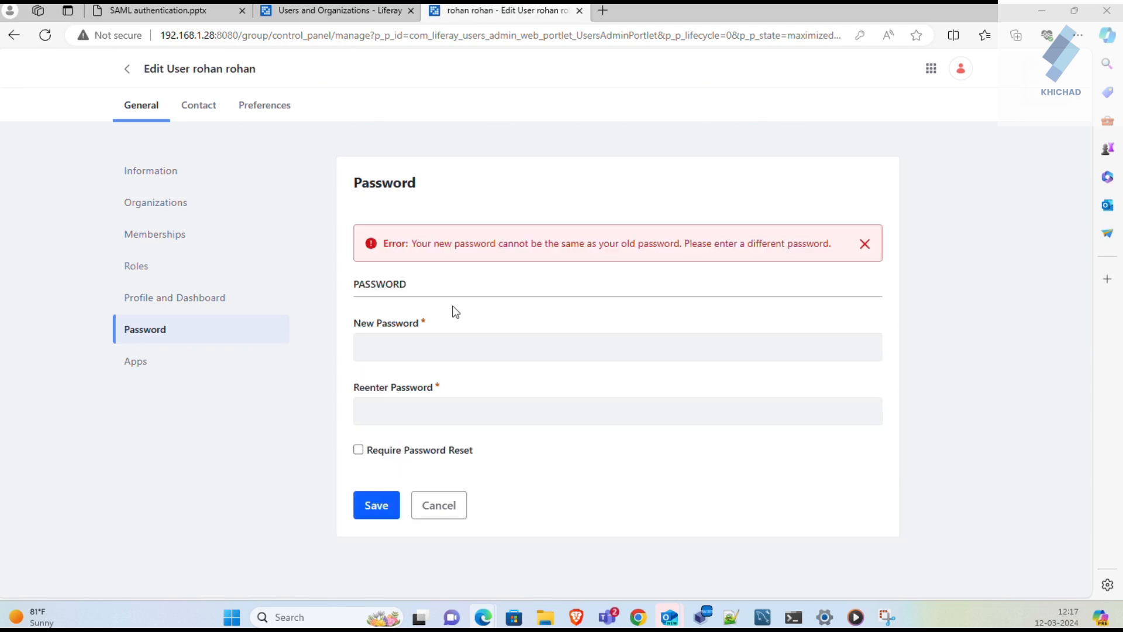
{"action": "left_click", "coordinate": [425, 351]}
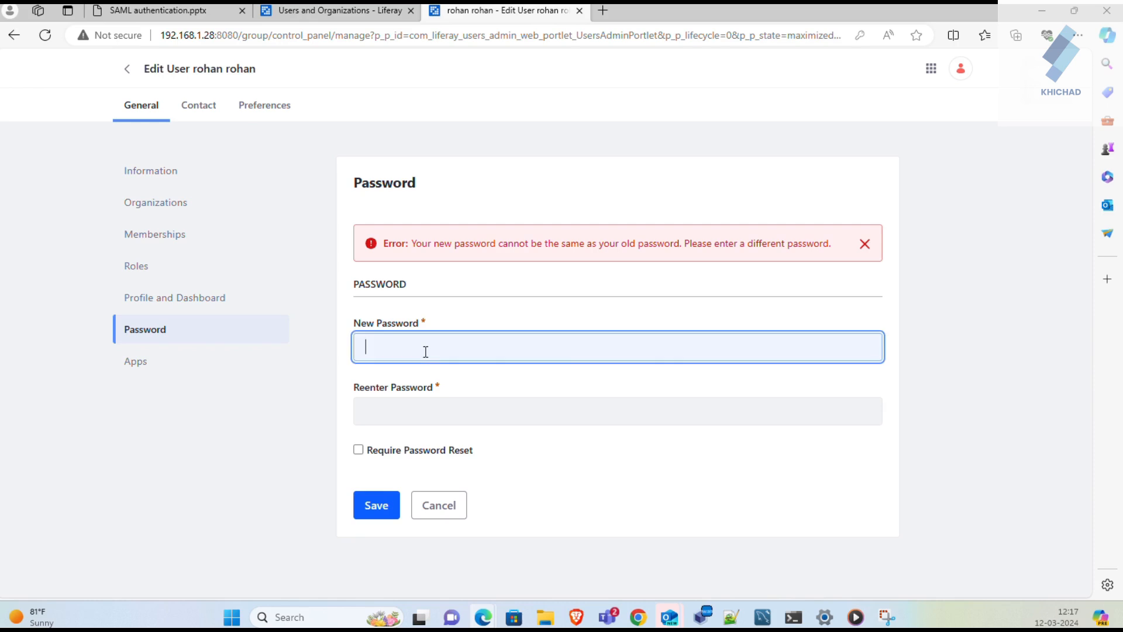
{"action": "left_click", "coordinate": [436, 505]}
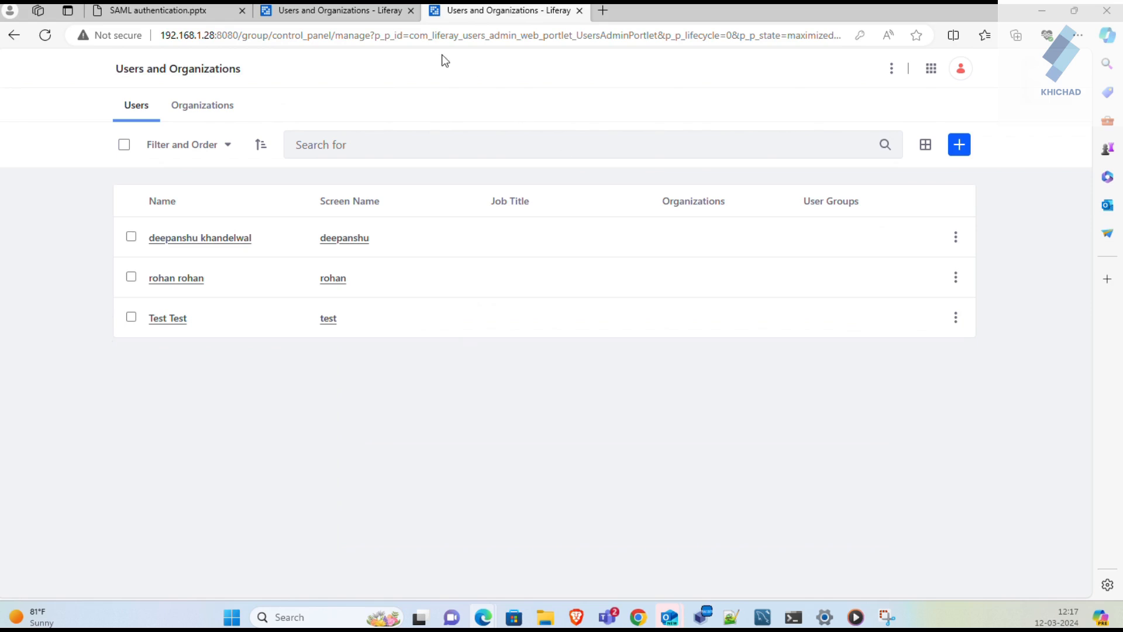
- Sign out of the Service Provider site on the 192.168.1.11 tab
{"action": "left_click", "coordinate": [370, 17]}
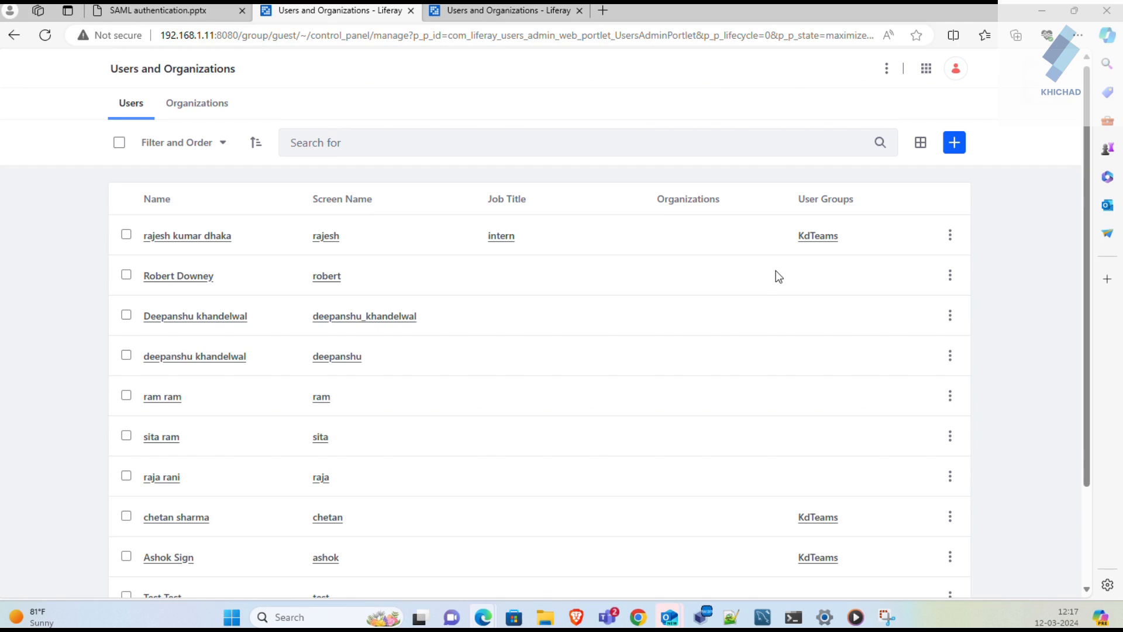
{"action": "left_click", "coordinate": [956, 69]}
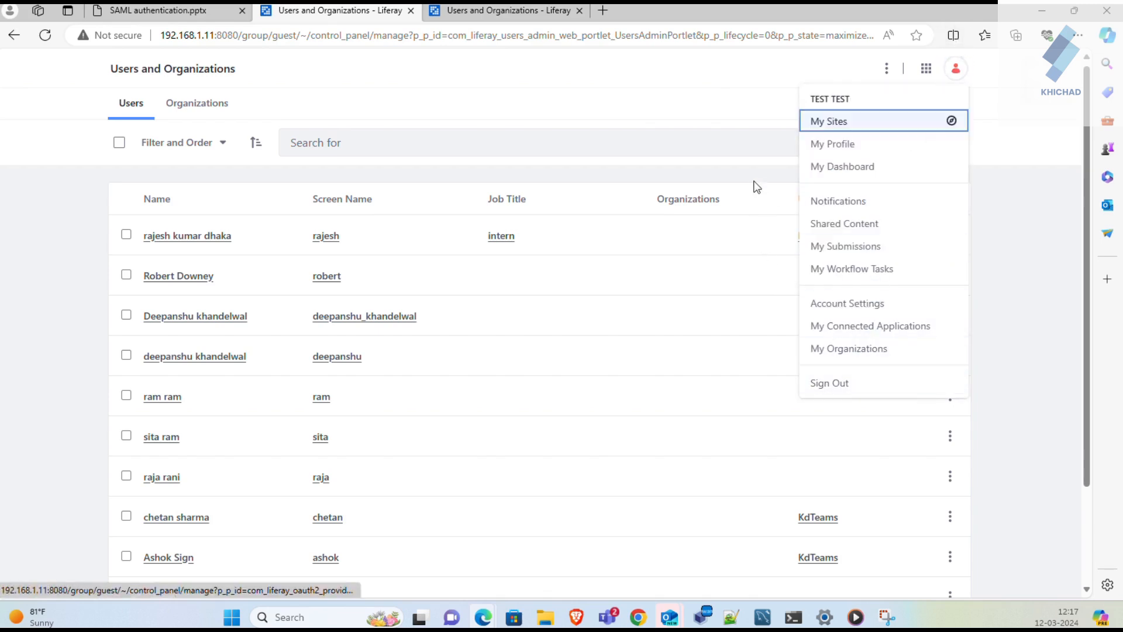
{"action": "left_click", "coordinate": [862, 383]}
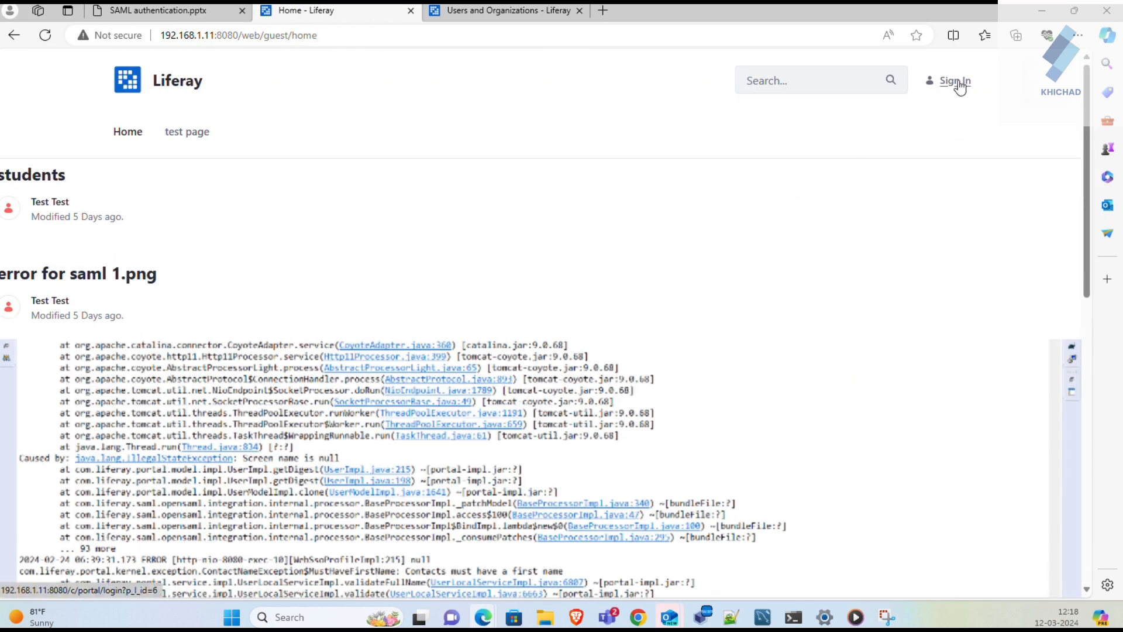
- Sign in through the identity provider with the IdP user's email and password
{"action": "left_click", "coordinate": [953, 81]}
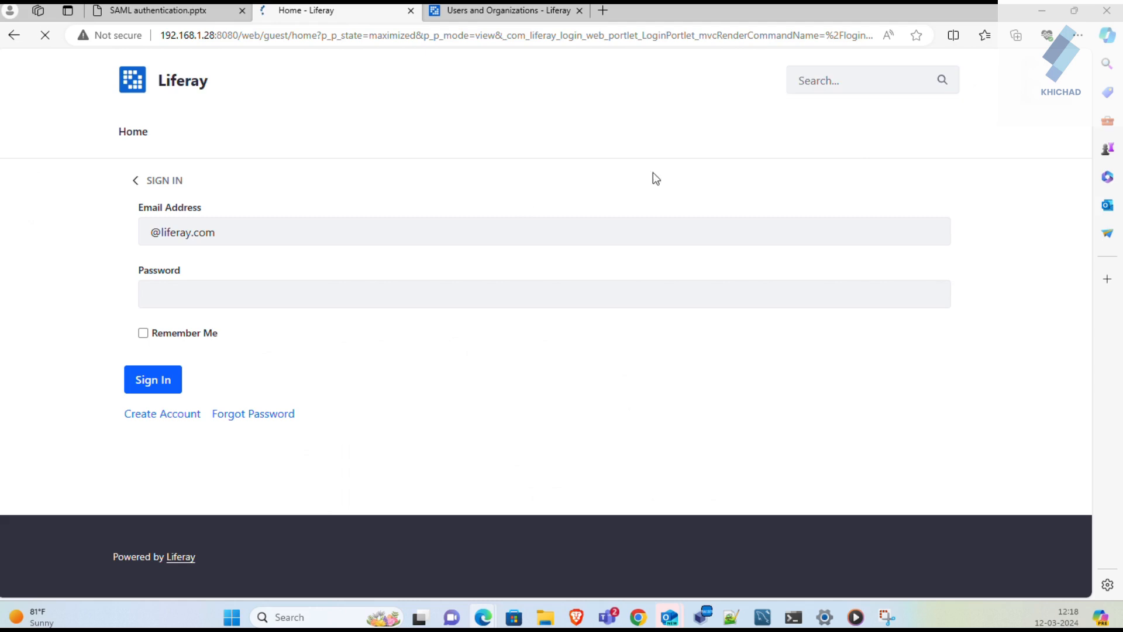
{"action": "left_click", "coordinate": [150, 233]}
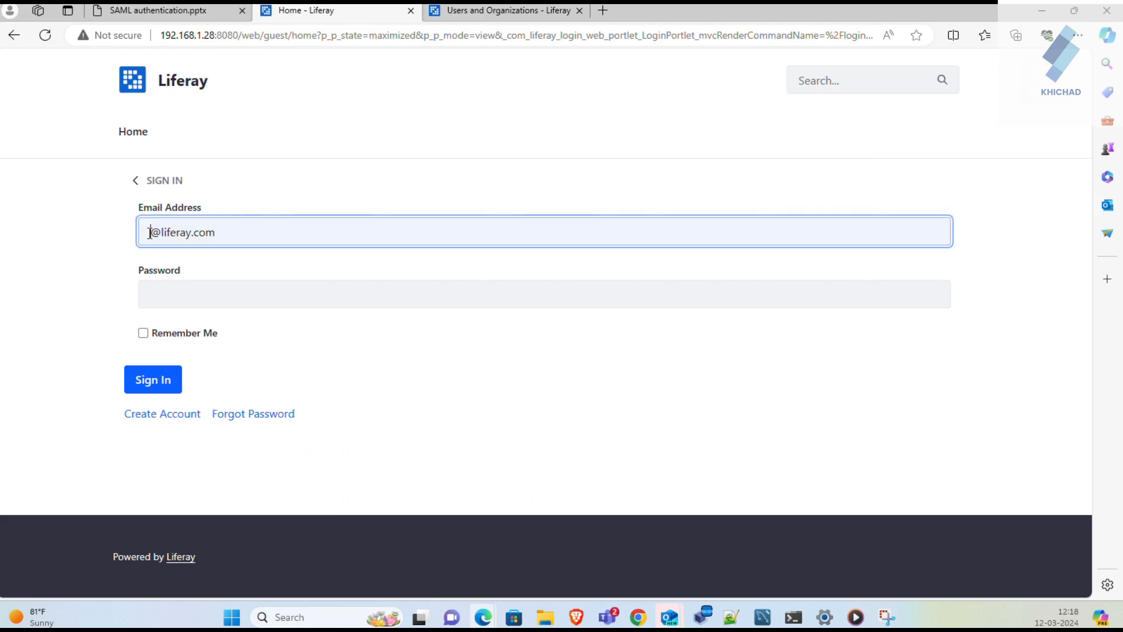
{"action": "type", "text": "rohan"}
{"action": "key", "text": "Tab"}
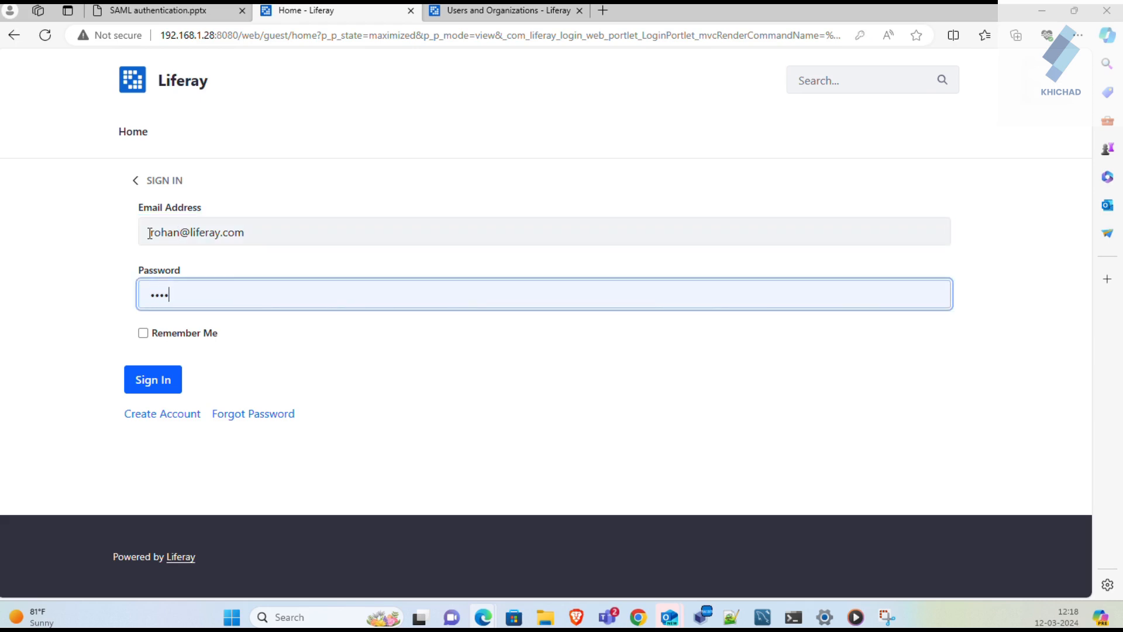
{"action": "left_click", "coordinate": [141, 382]}
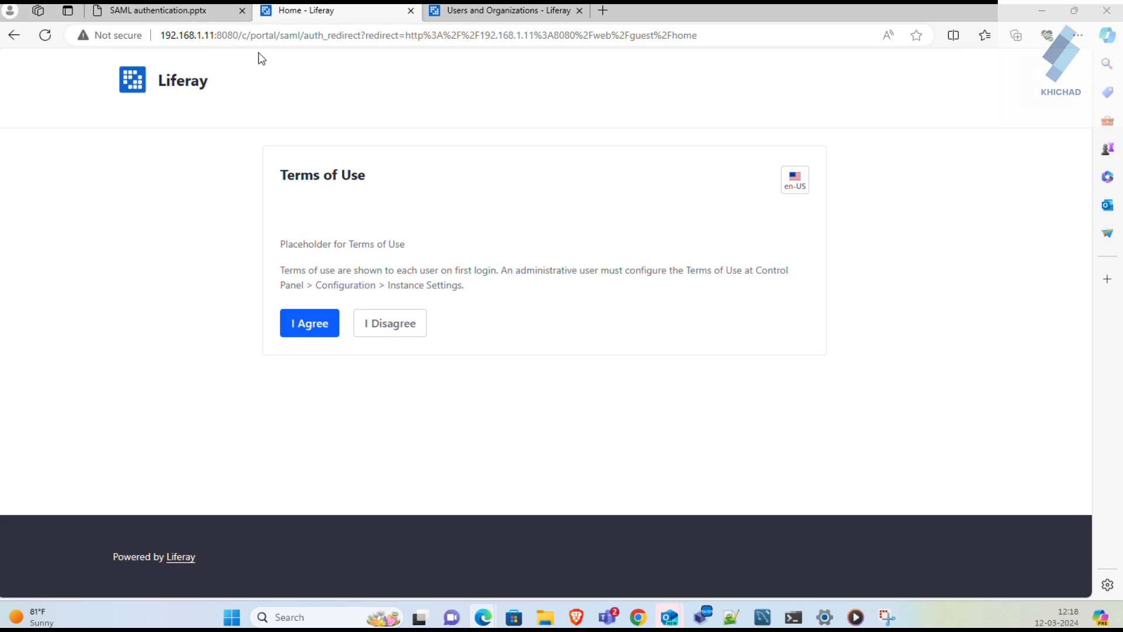
- Agree to the Terms of Use and save an answer to the password recovery question
{"action": "left_click", "coordinate": [326, 331]}
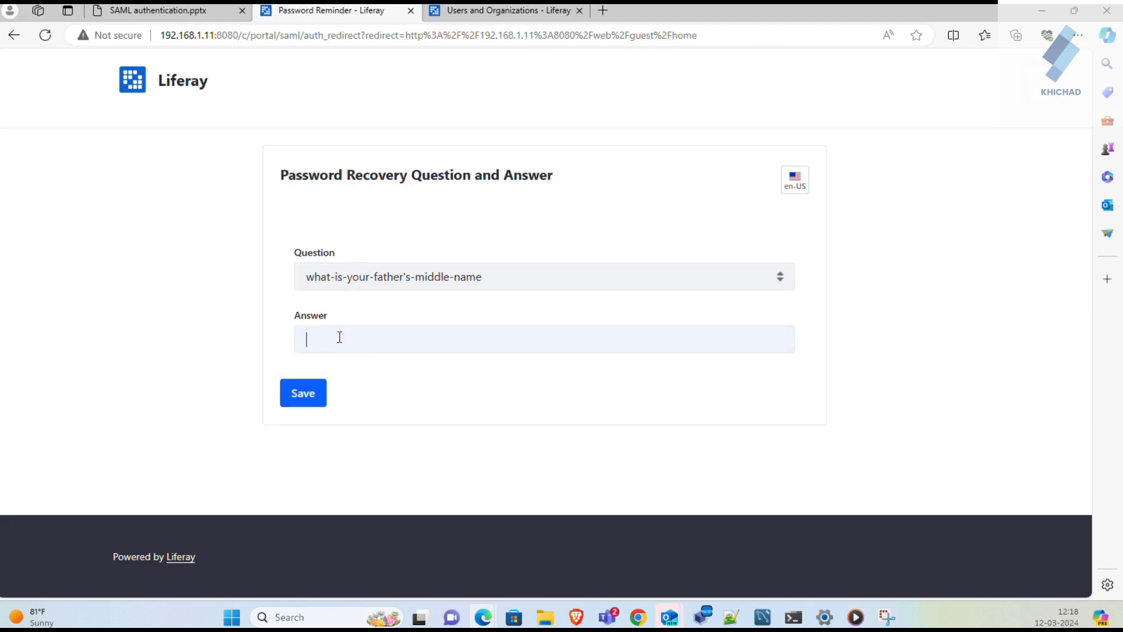
{"action": "type", "text": "•••"}
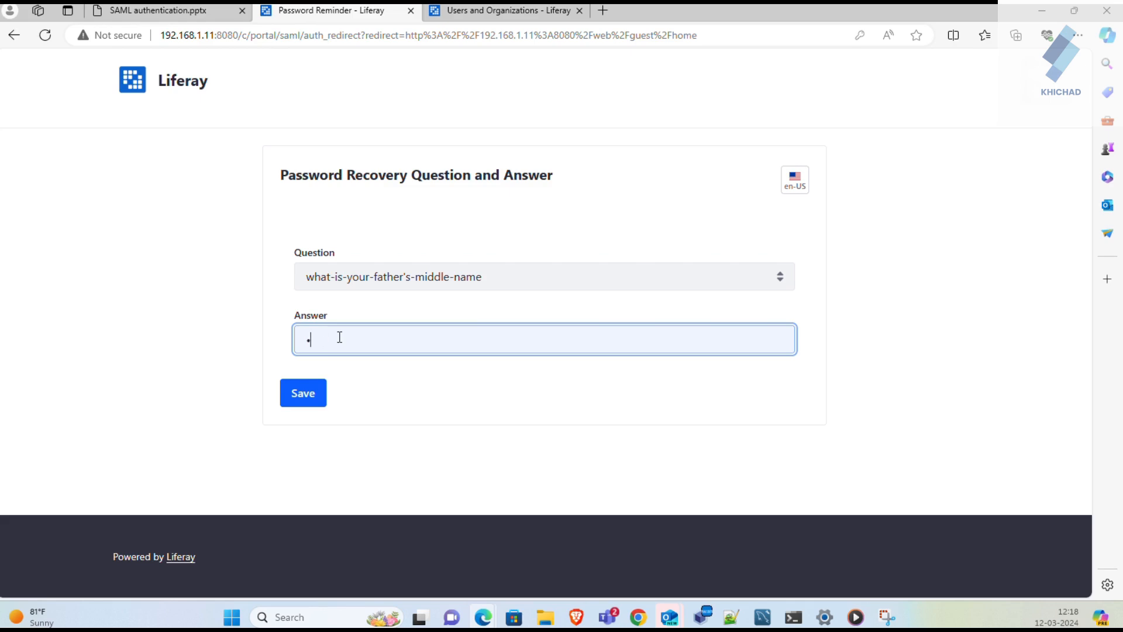
{"action": "key", "text": "BackSpace"}
{"action": "type", "text": "•••"}
{"action": "left_click", "coordinate": [311, 395]}
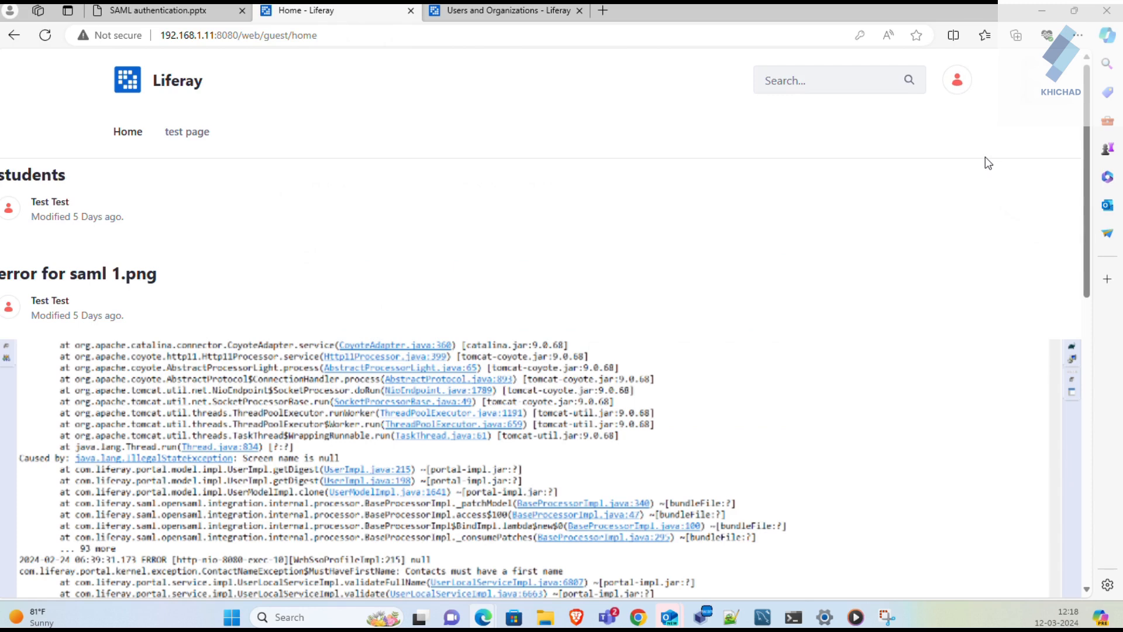
- Sign the IdP user out and start a new sign-in through the identity provider
{"action": "left_click", "coordinate": [958, 83]}
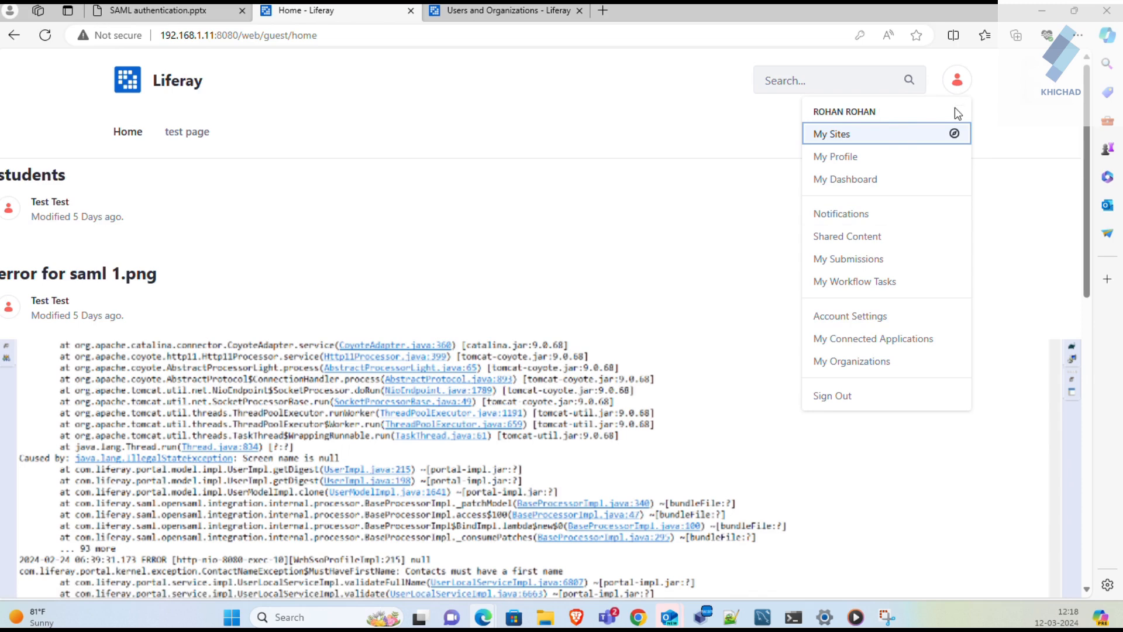
{"action": "left_click", "coordinate": [846, 397]}
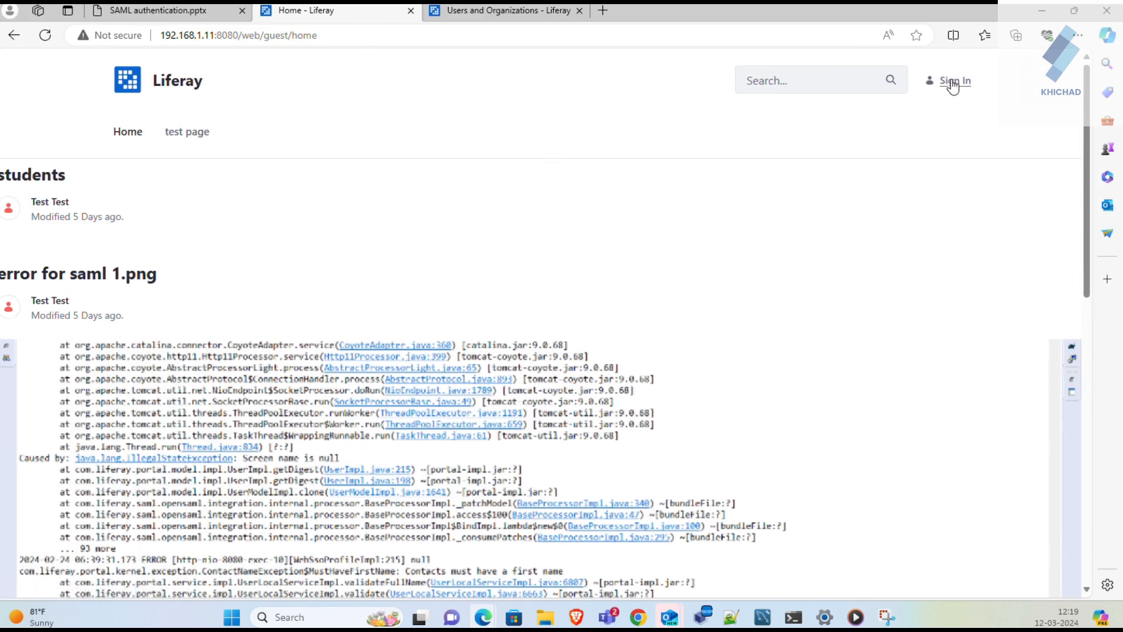
{"action": "left_click", "coordinate": [952, 85]}
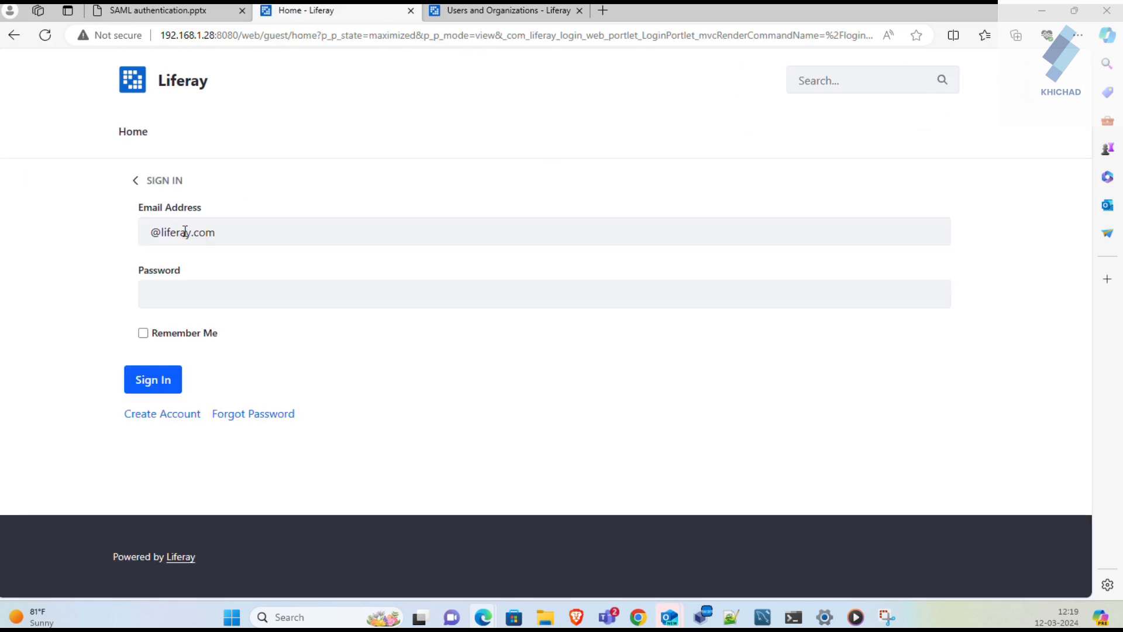
- Log in with the test account's email and password, re-entering the password after the authentication error
{"action": "left_click", "coordinate": [148, 227]}
{"action": "type", "text": "test"}
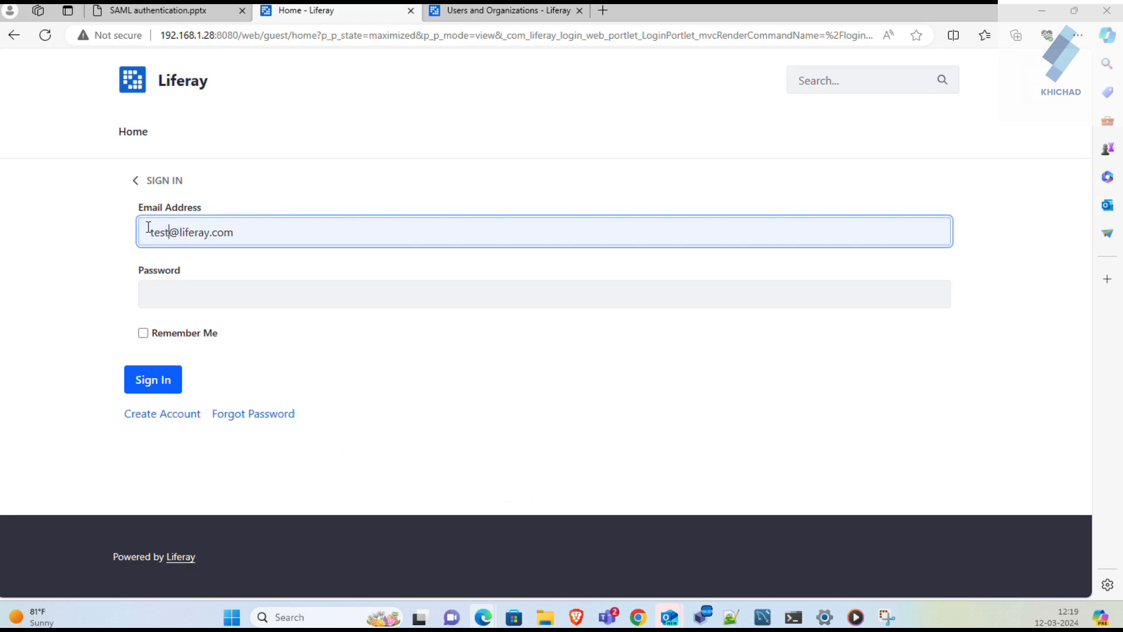
{"action": "key", "text": "Tab"}
{"action": "type", "text": "test"}
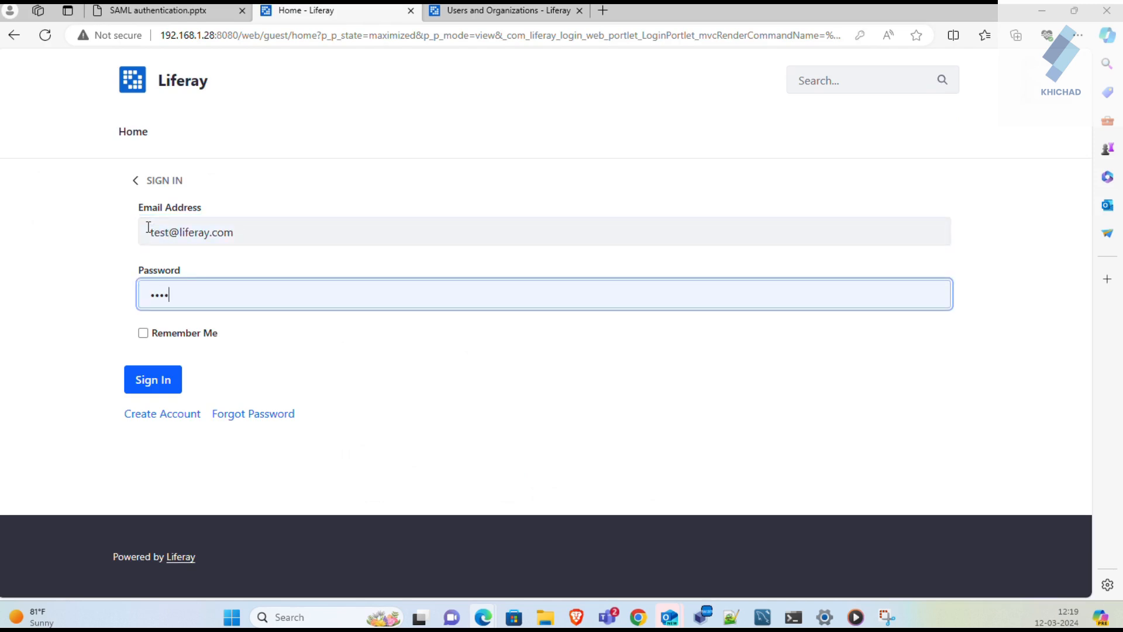
{"action": "key", "text": "Return"}
{"action": "left_click", "coordinate": [192, 345]}
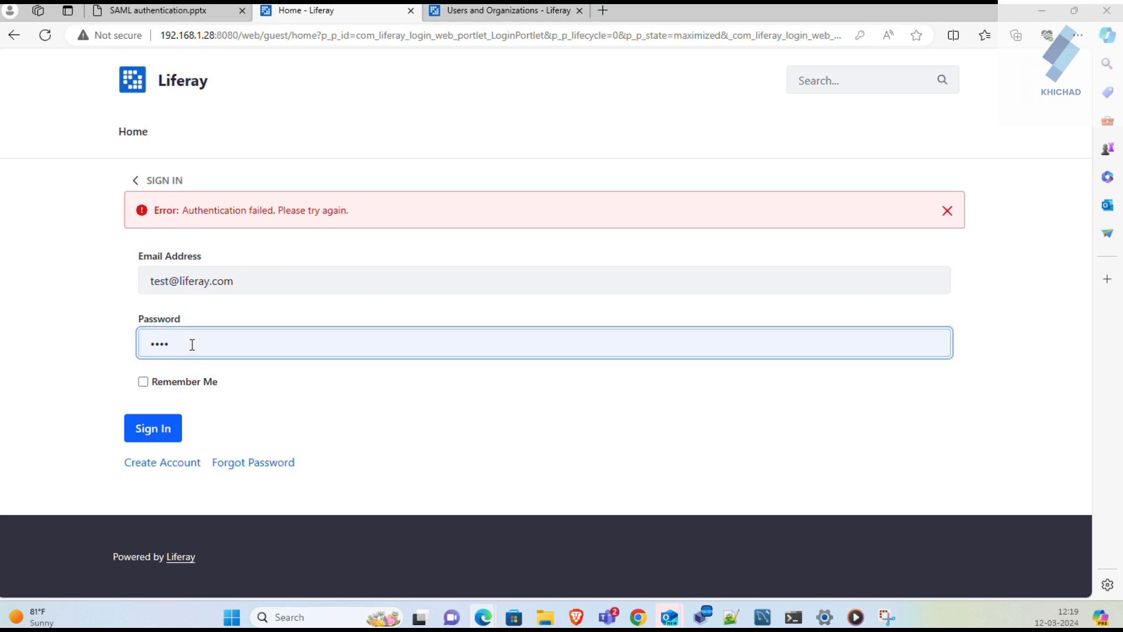
{"action": "type", "text": "test"}
{"action": "key", "text": "Return"}
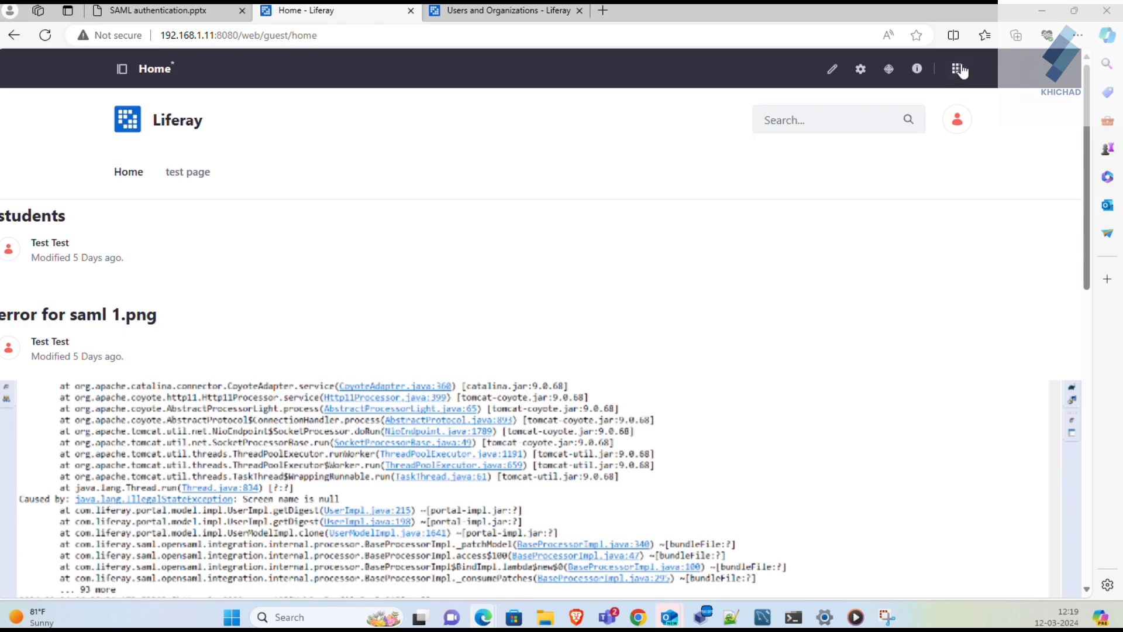
- Open Control Panel > Users and Organizations and scroll the list to find the test account
{"action": "left_click", "coordinate": [962, 71]}
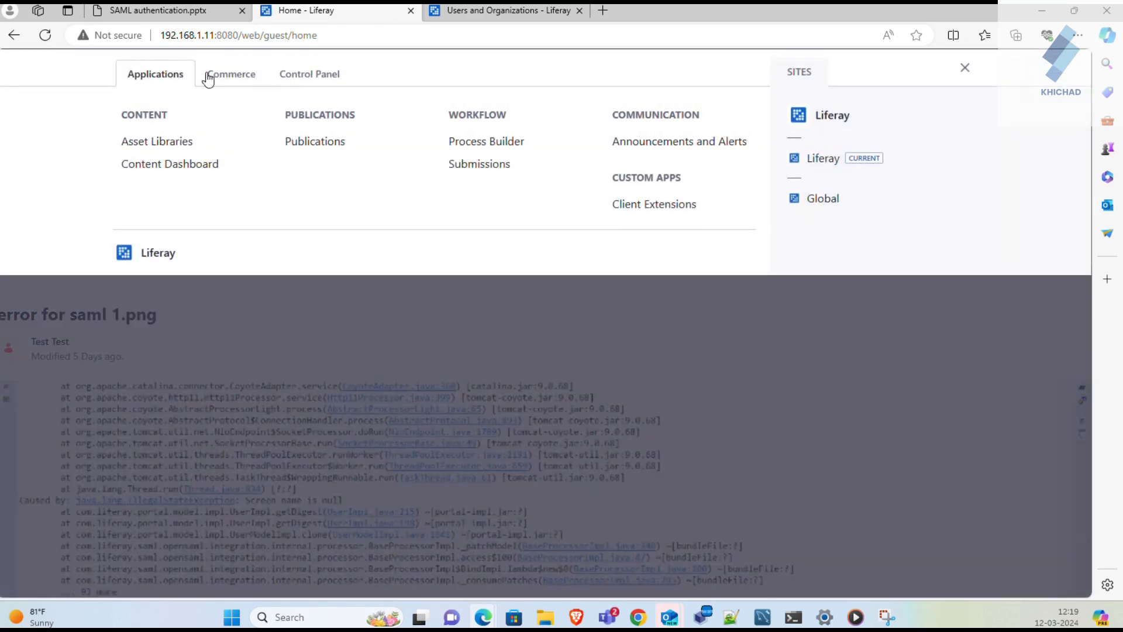
{"action": "left_click", "coordinate": [314, 80]}
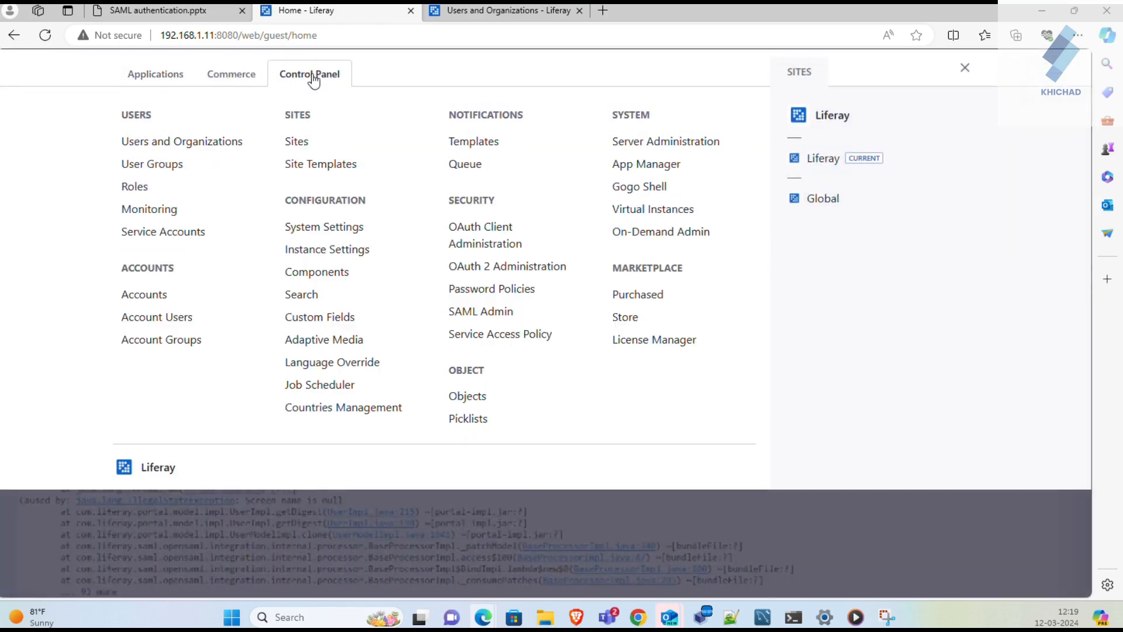
{"action": "left_click", "coordinate": [155, 147]}
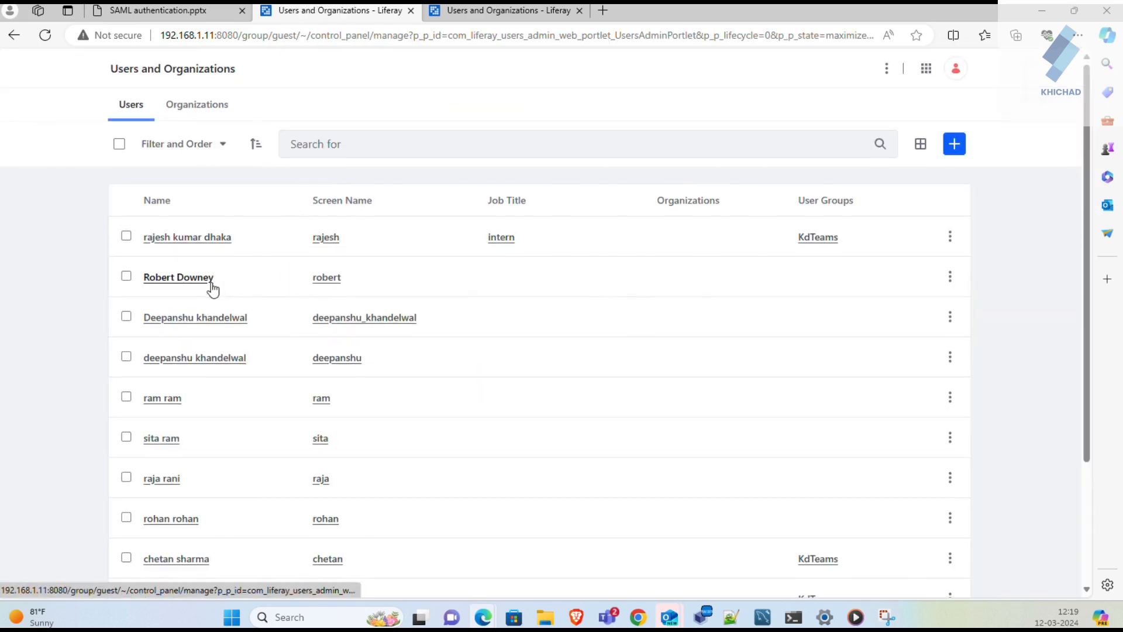
{"action": "scroll", "coordinate": [213, 288], "scroll_direction": "down", "scroll_amount": 1}
{"action": "scroll", "coordinate": [213, 289], "scroll_direction": "down", "scroll_amount": 1}
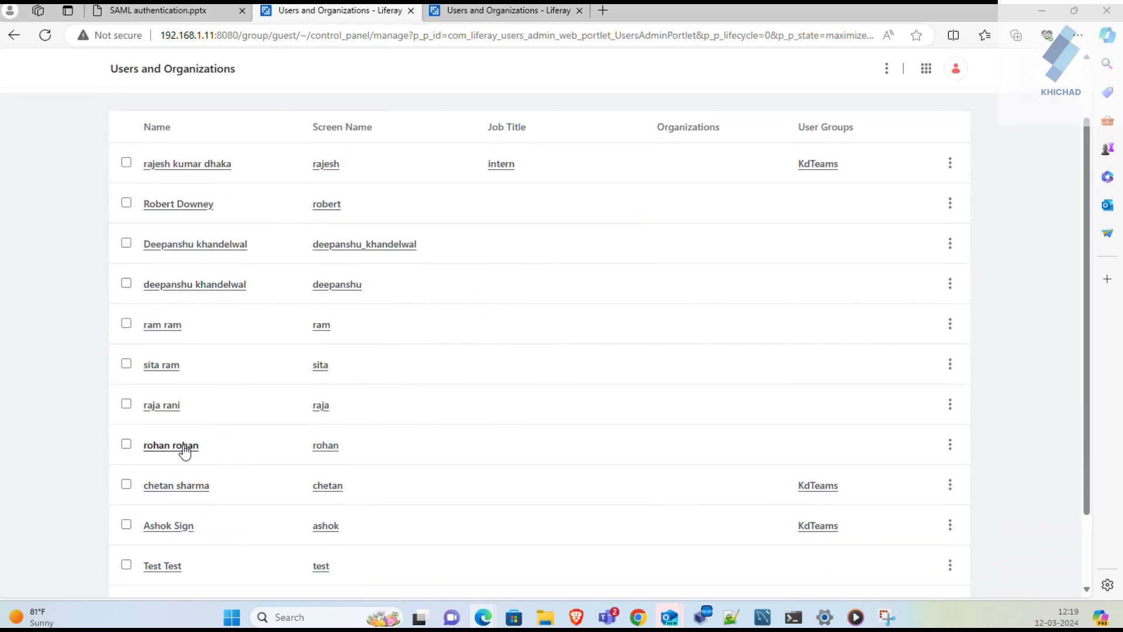